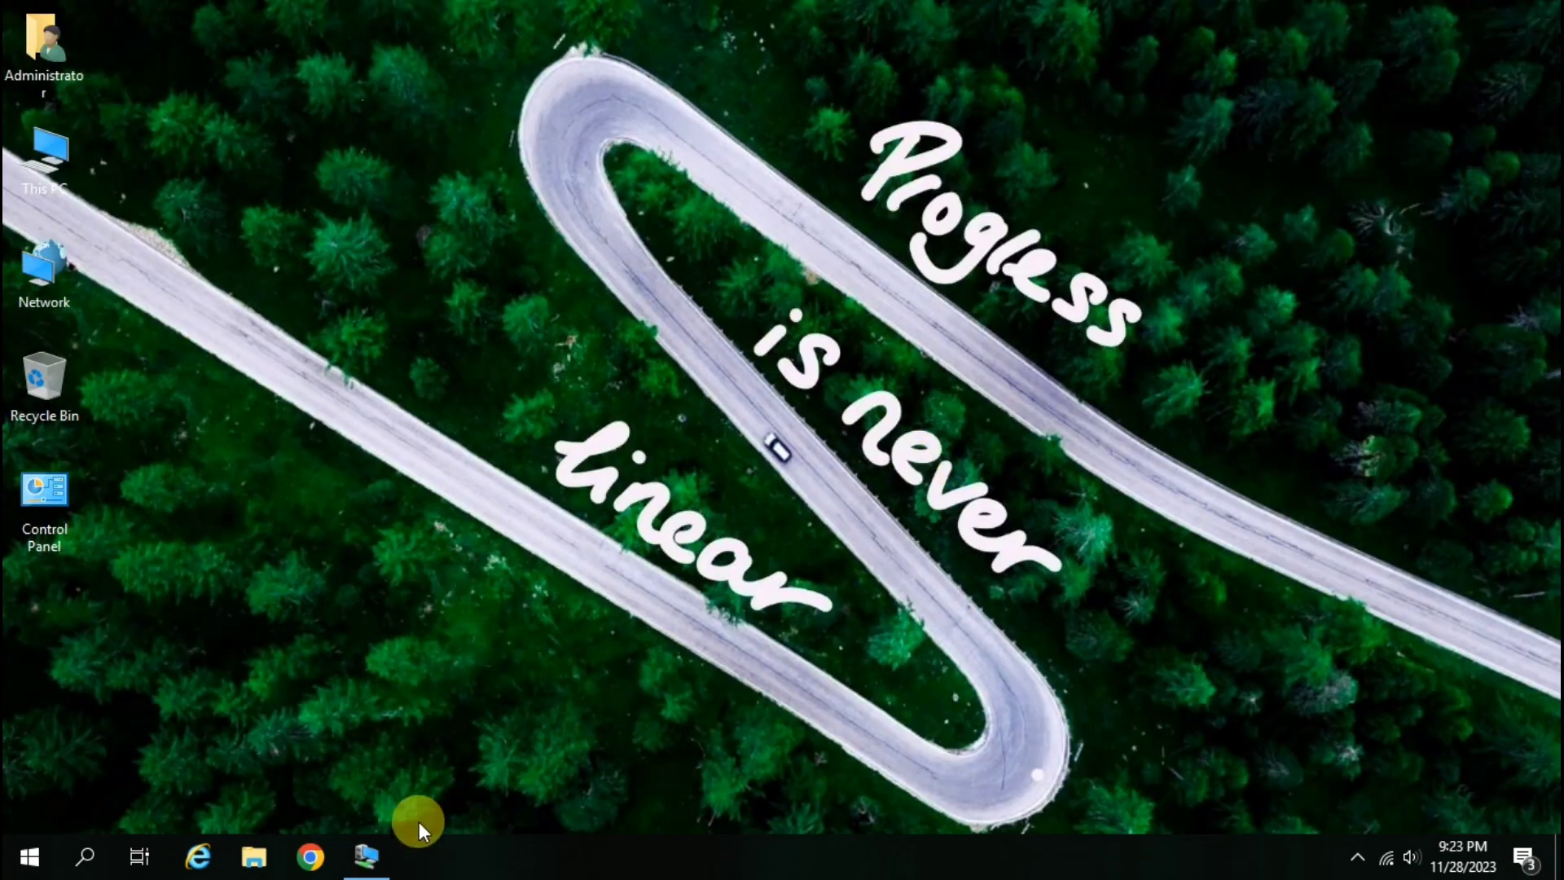
# Switch to the Server-2019 remote session and review the Ethernet adapter's IP details in Network Connections, closing the windows when done
pyautogui.click(367, 853)
pyautogui.press('super+r')
pyautogui.press('Down')
pyautogui.press('Down')
pyautogui.press('Return')
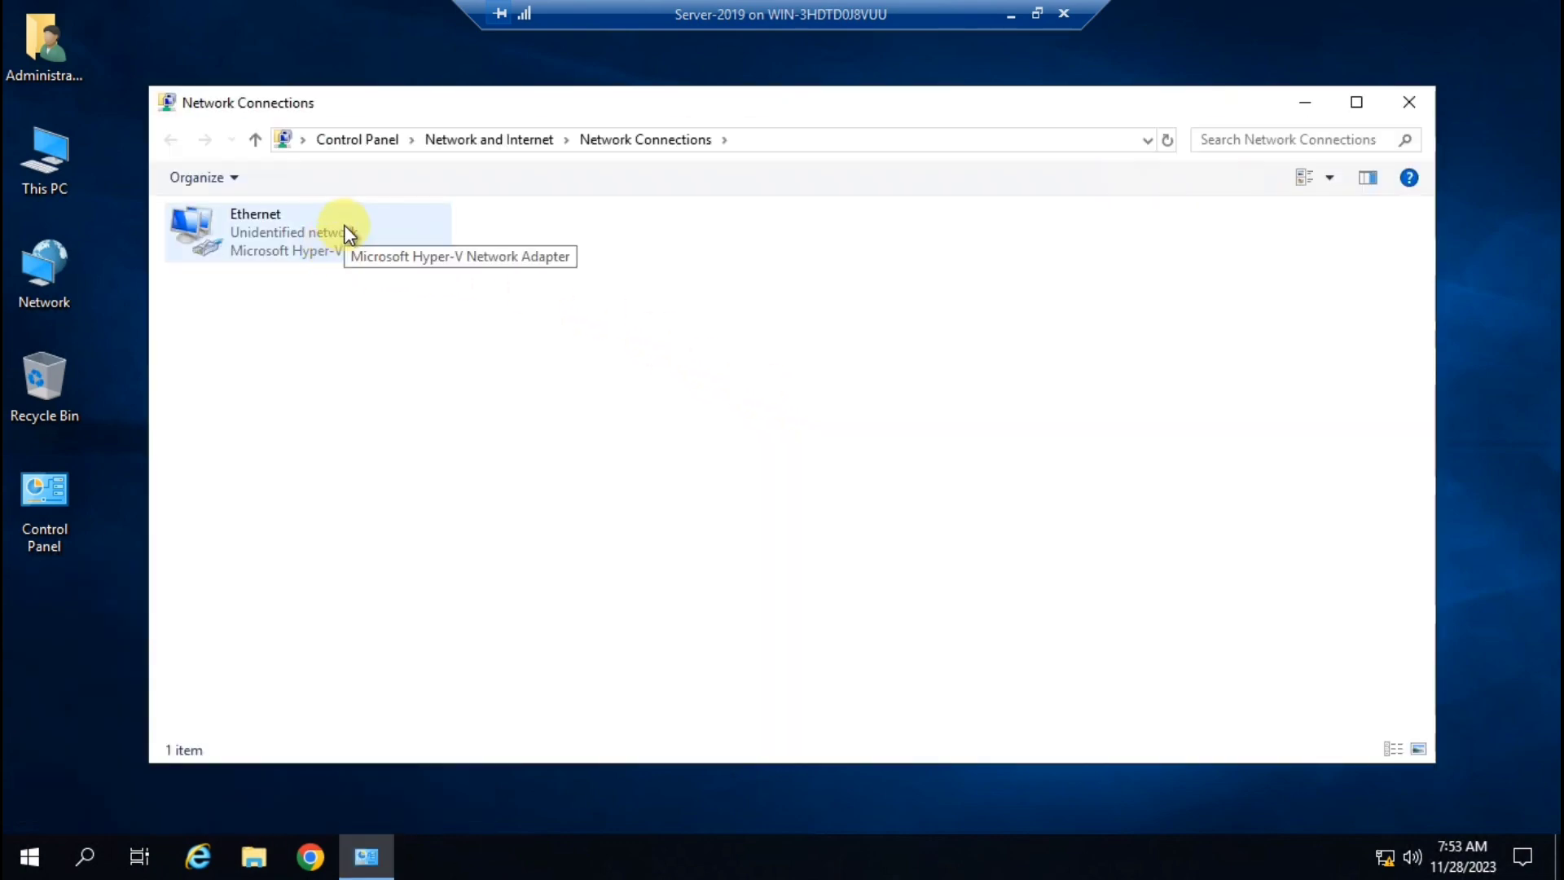
pyautogui.doubleClick(363, 226)
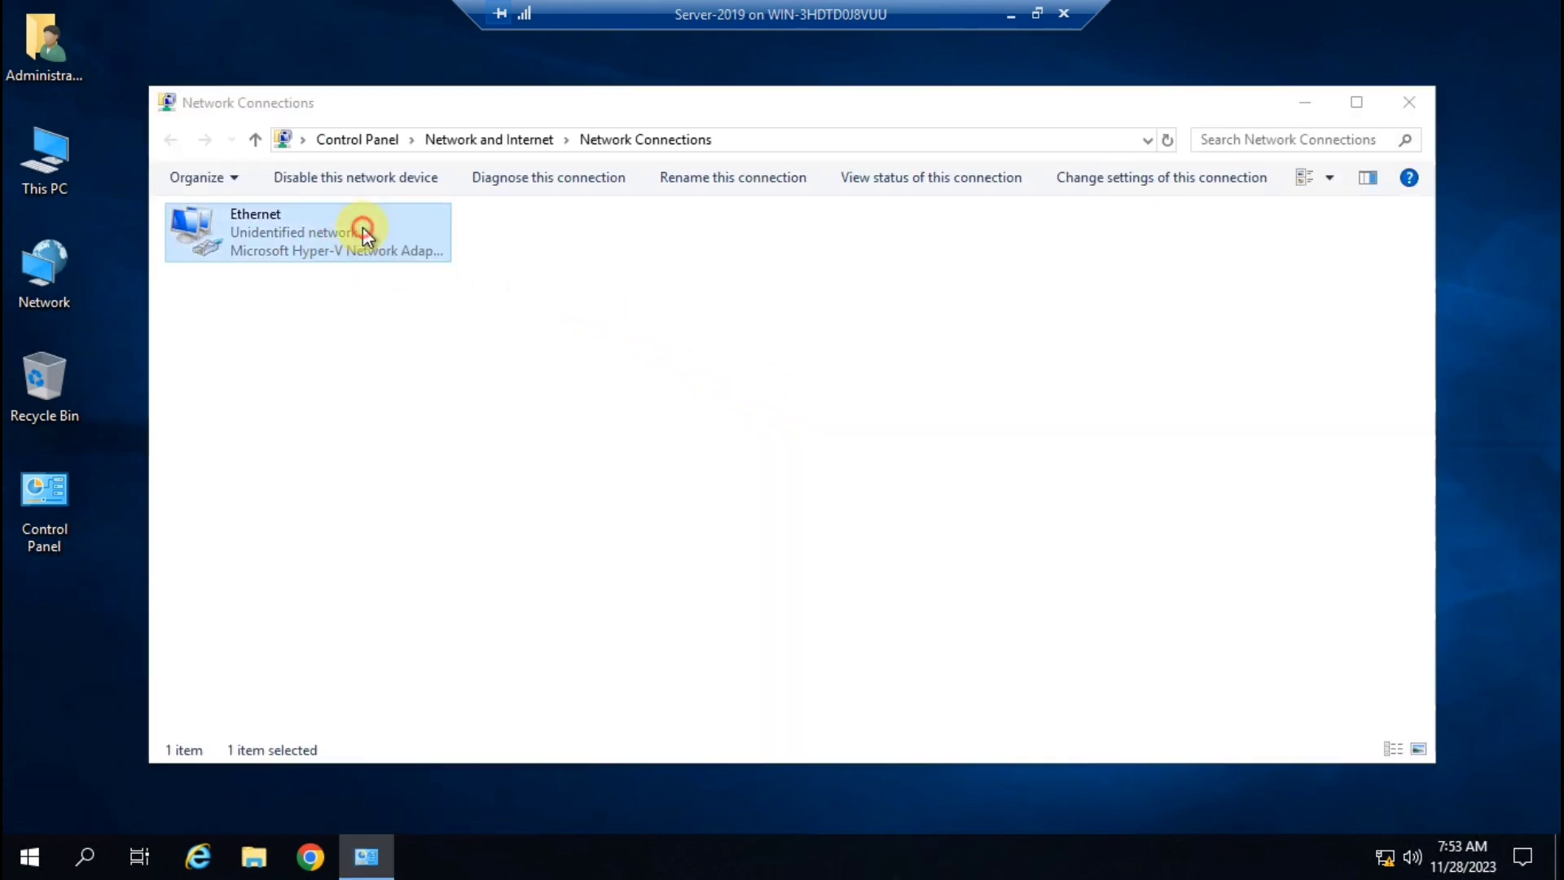
pyautogui.click(652, 420)
pyautogui.click(795, 397)
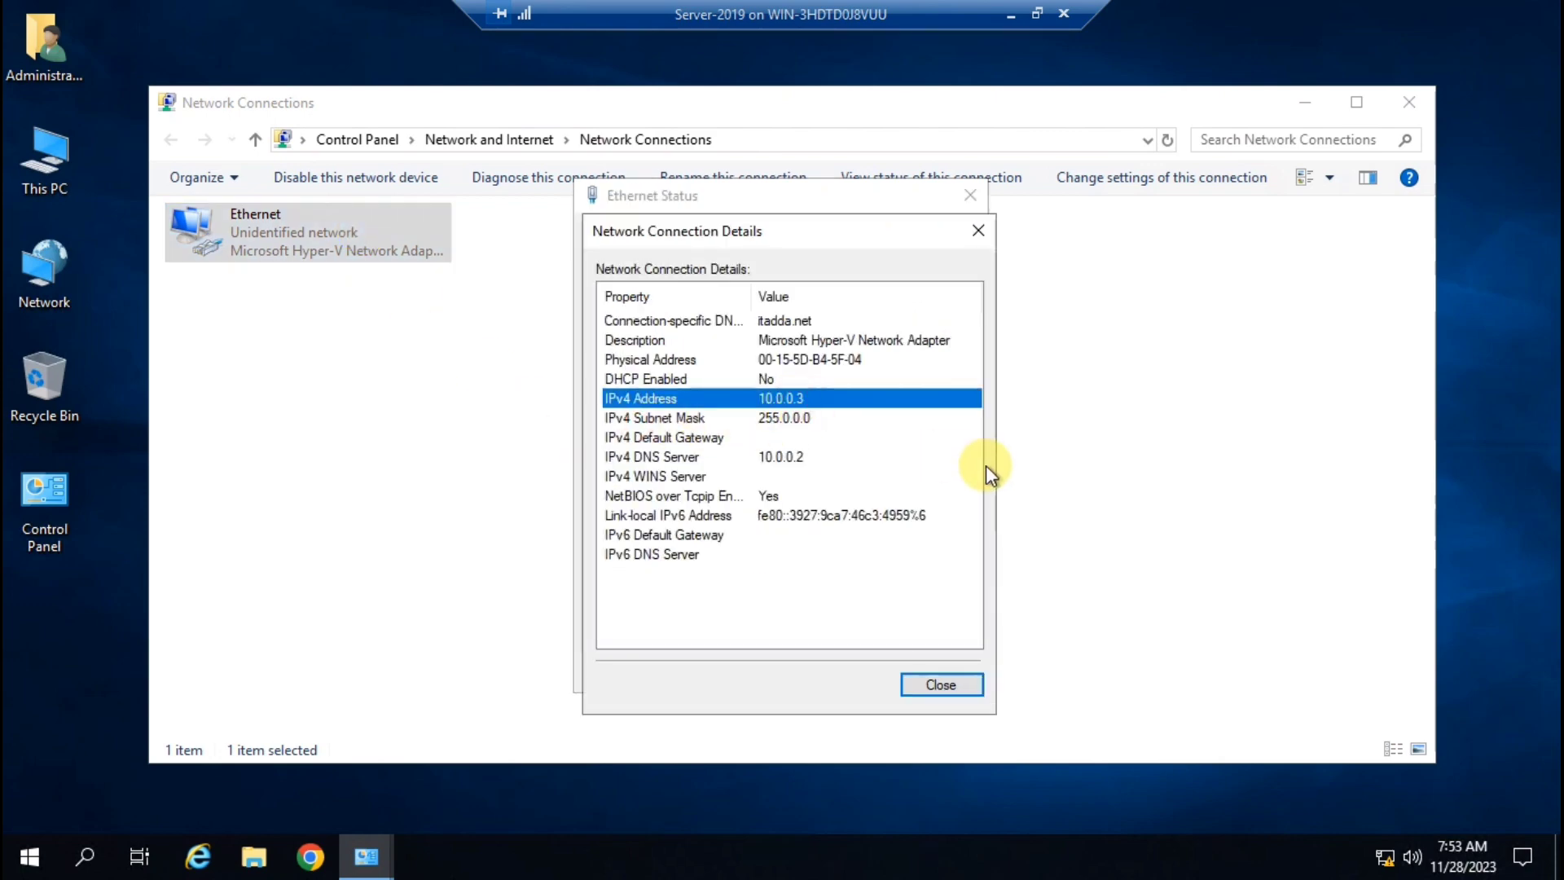
pyautogui.press('Escape')
pyautogui.press('Escape')
pyautogui.hotkey('alt', 'F4')
# Run a continuous ping to 10.0.0.2 from the Server-2019 session to test its connection to the host
pyautogui.press('super+r')
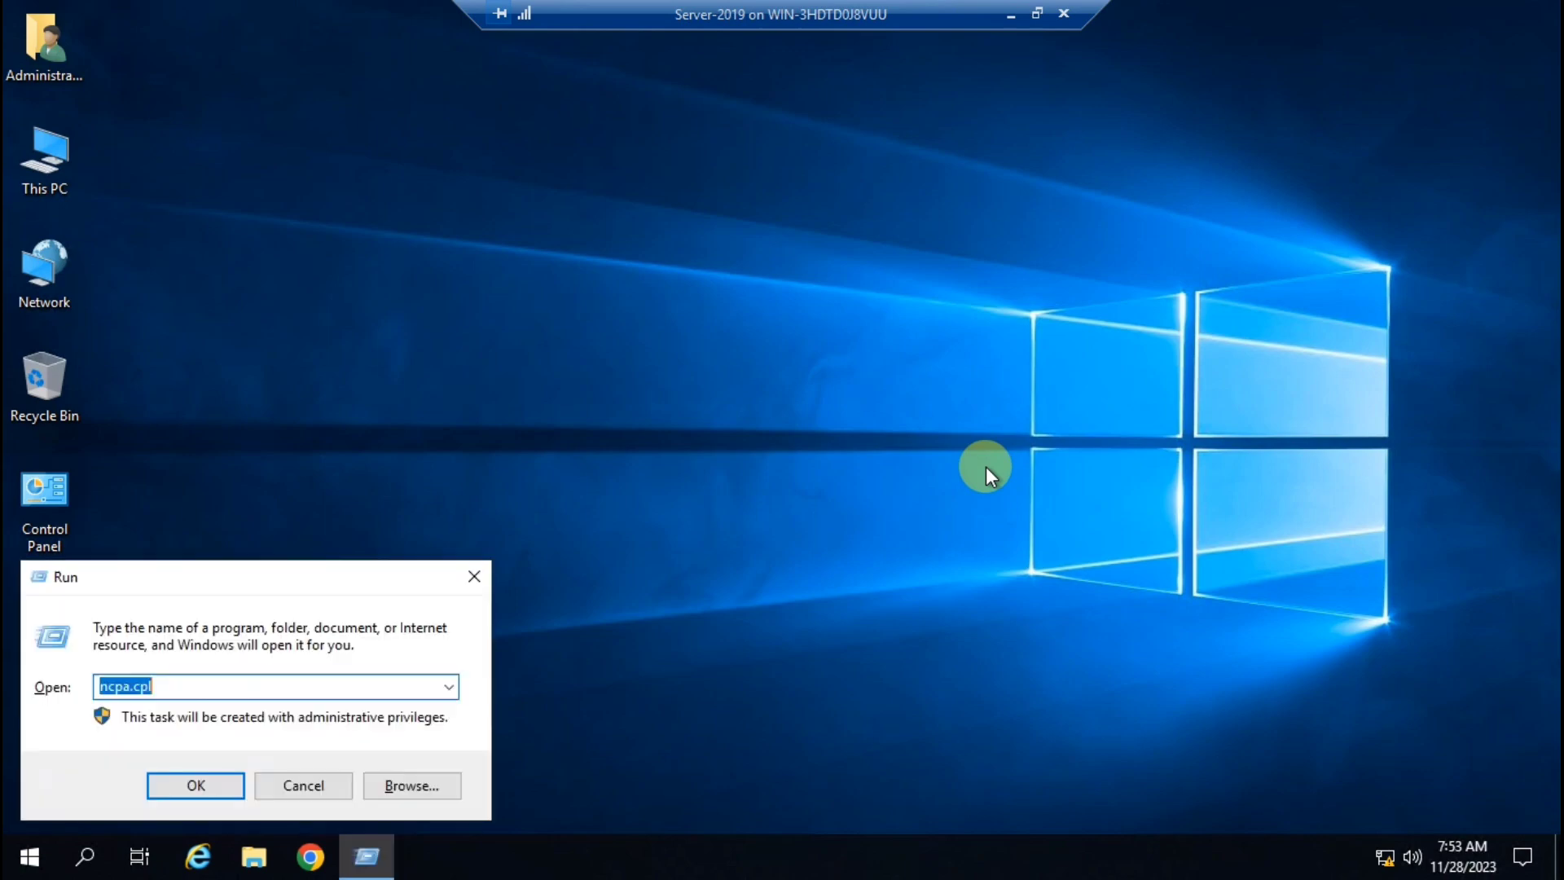
pyautogui.press('Down')
pyautogui.press('Down')
pyautogui.press('Return')
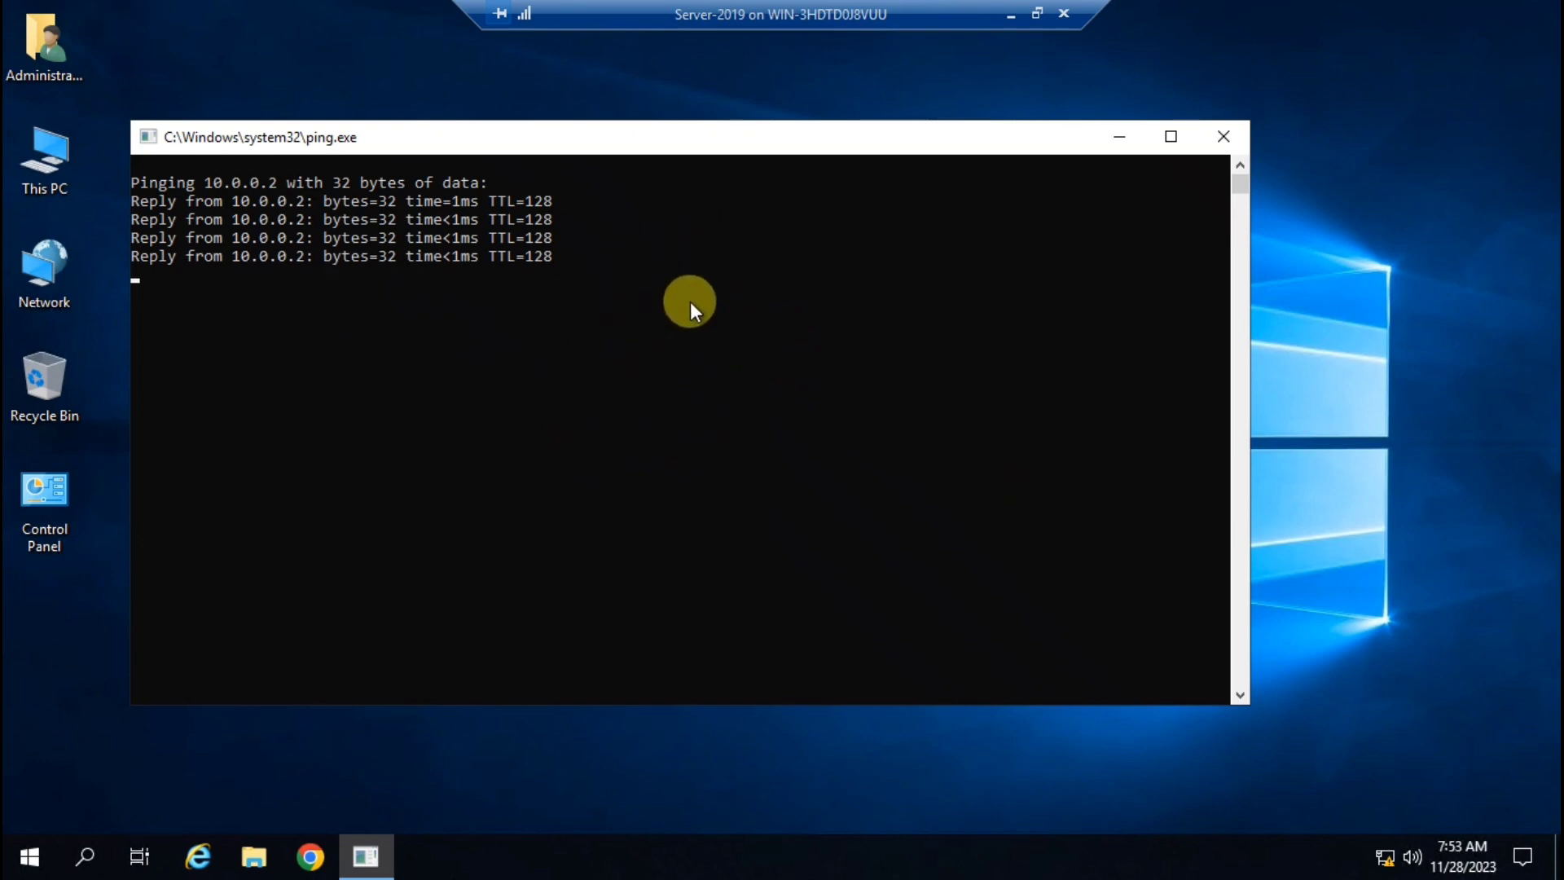
# Ping 10.0.0.3 from the host server and close the ping windows on both machines
pyautogui.click(1010, 15)
pyautogui.press('super+r')
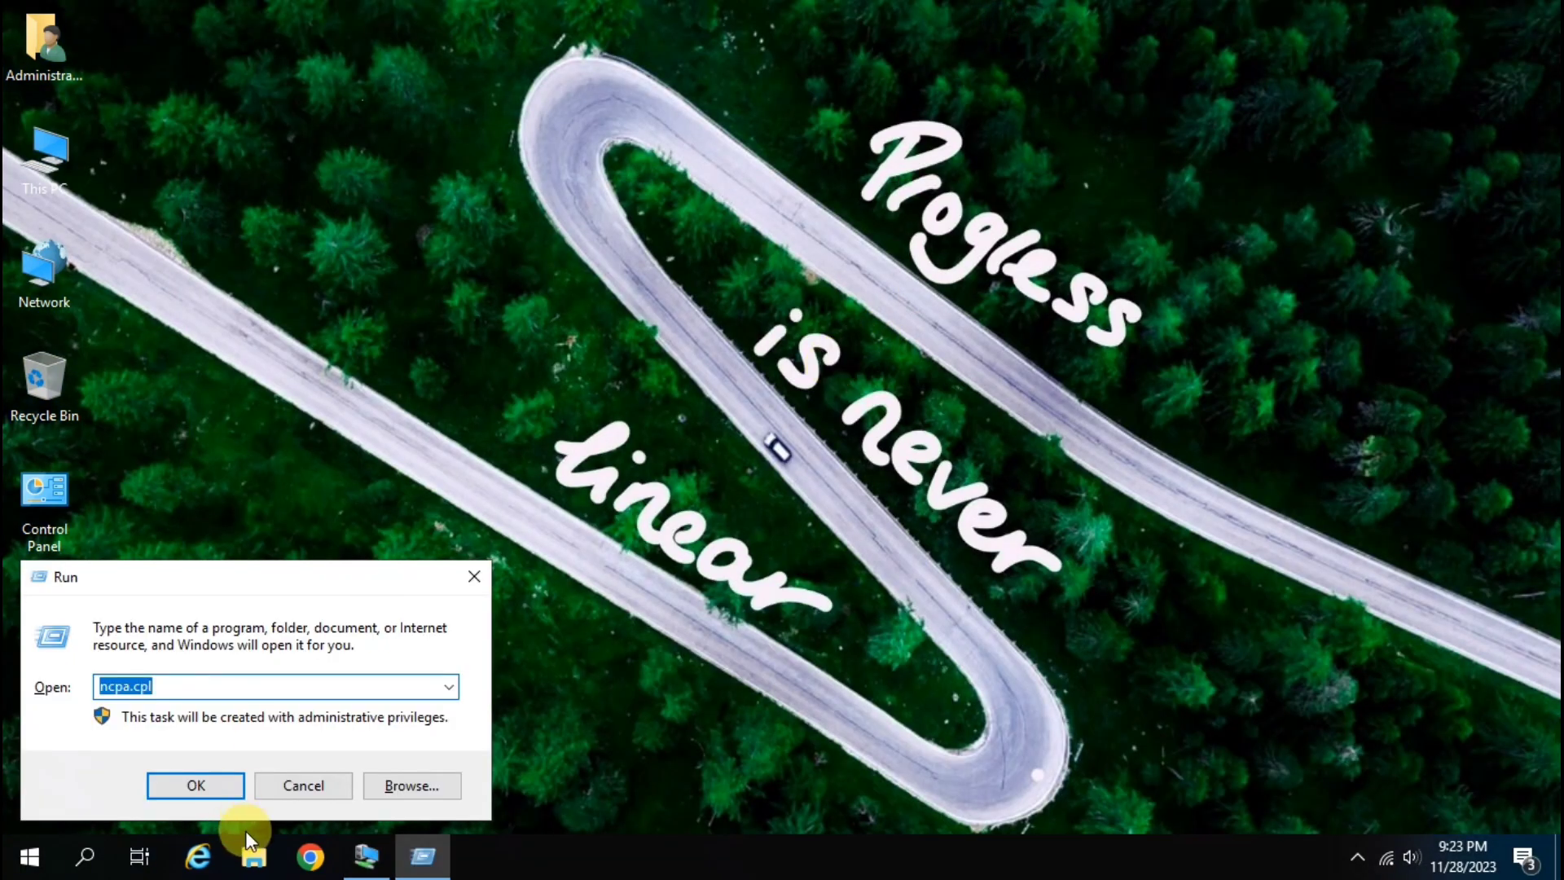
pyautogui.press('Return')
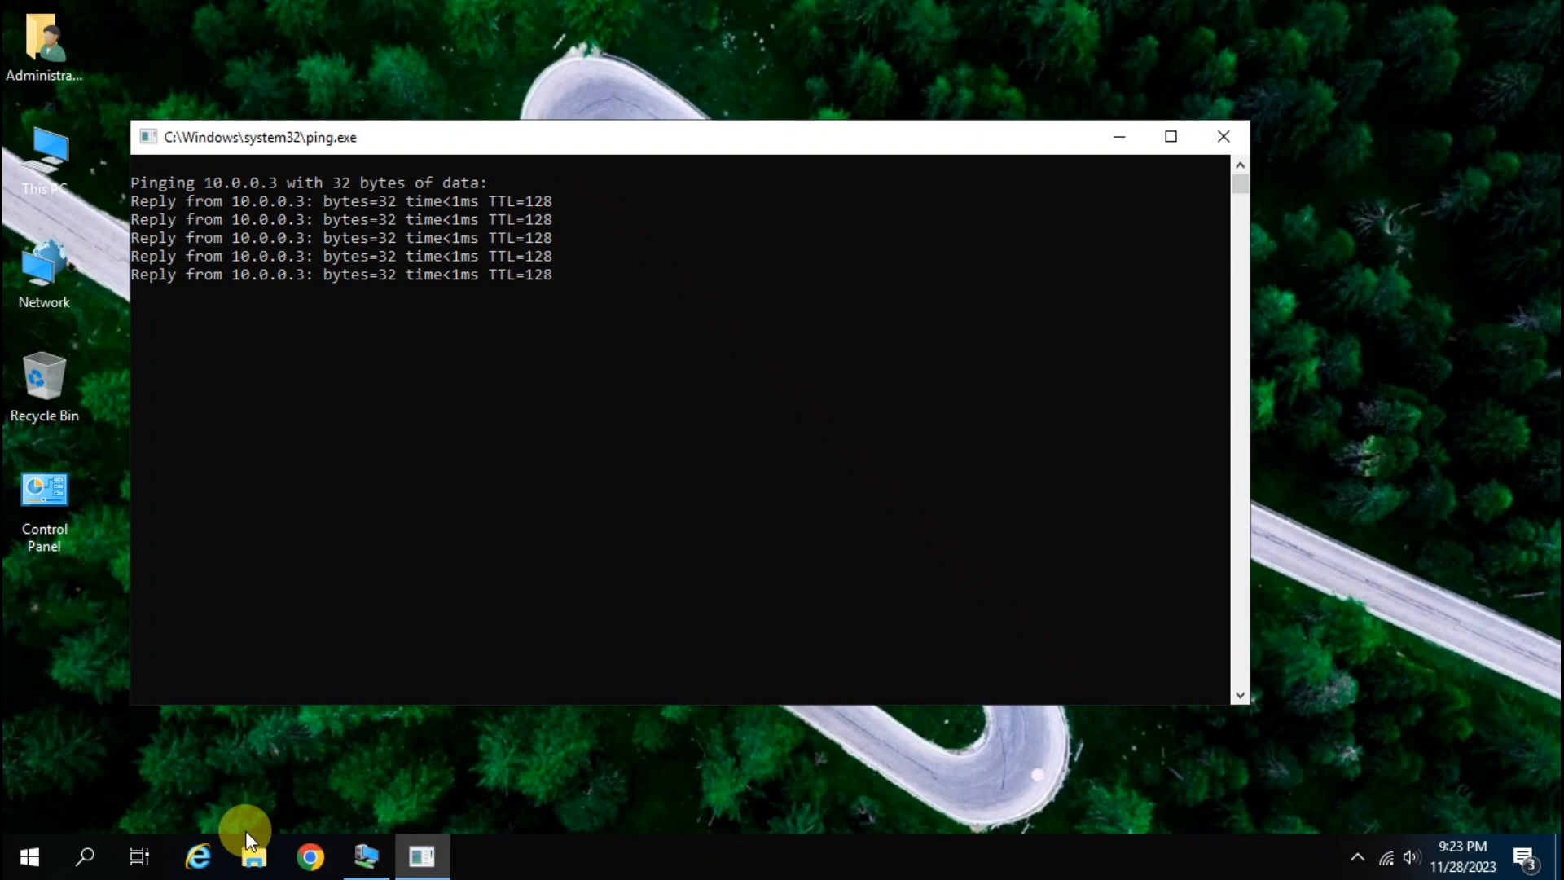
pyautogui.click(1221, 133)
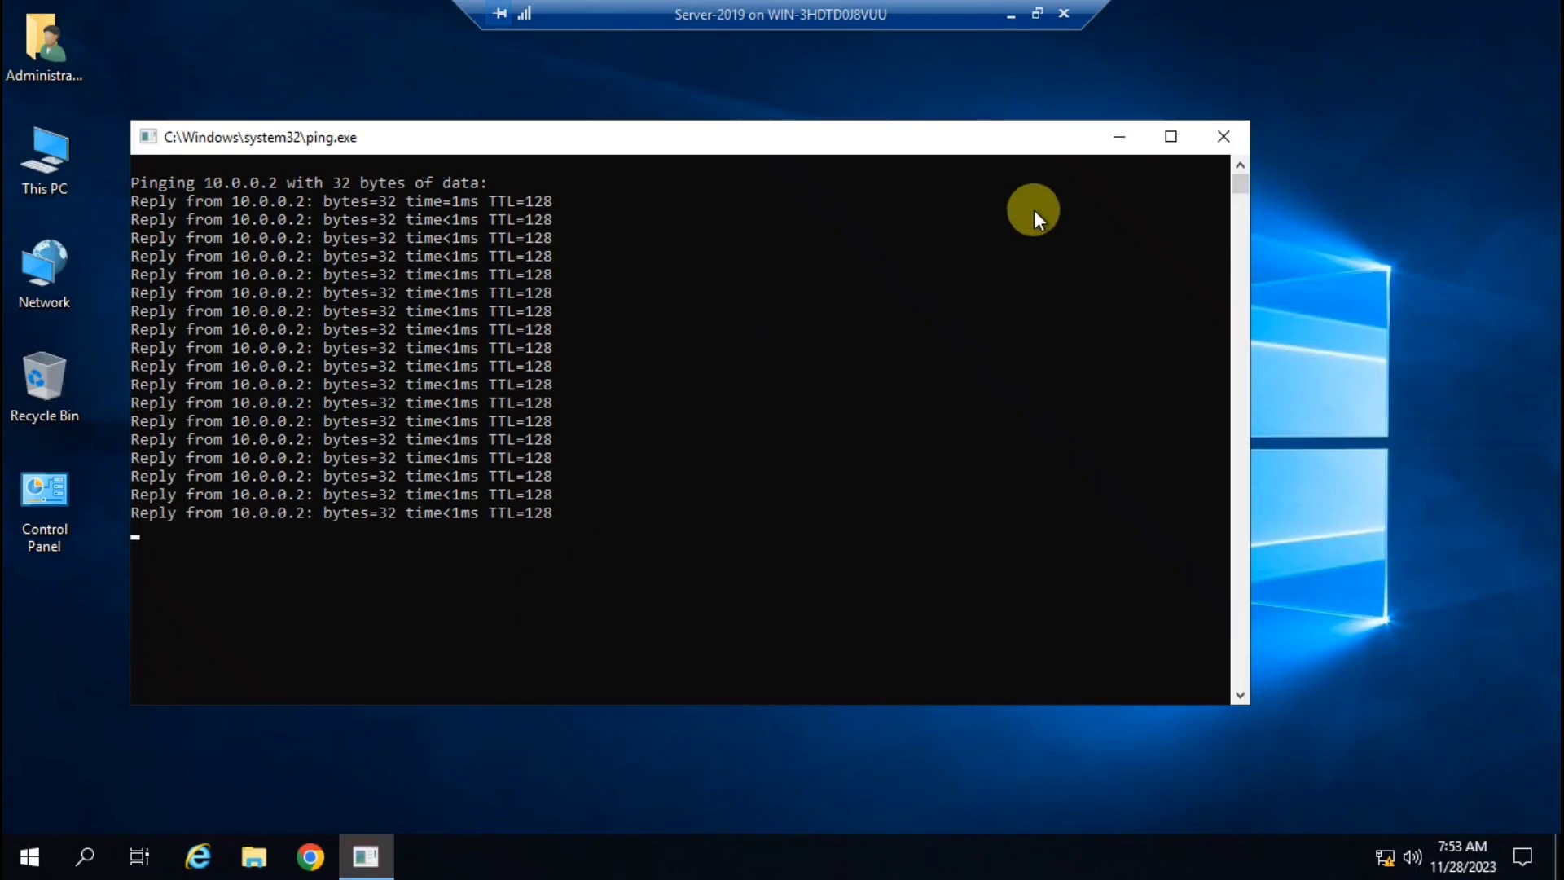
pyautogui.click(1227, 142)
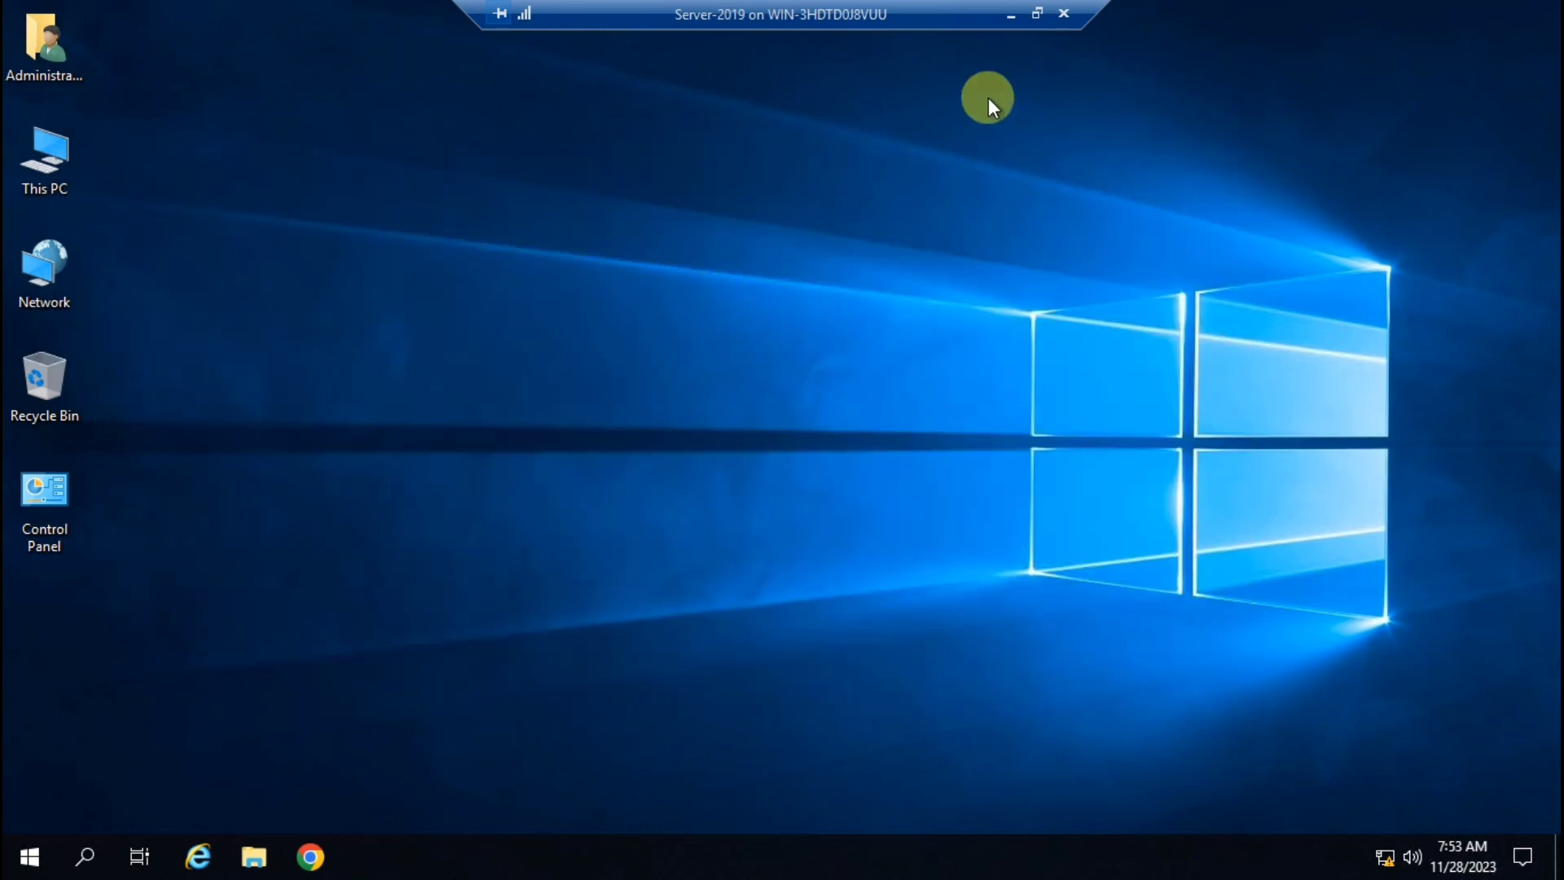
pyautogui.click(1011, 15)
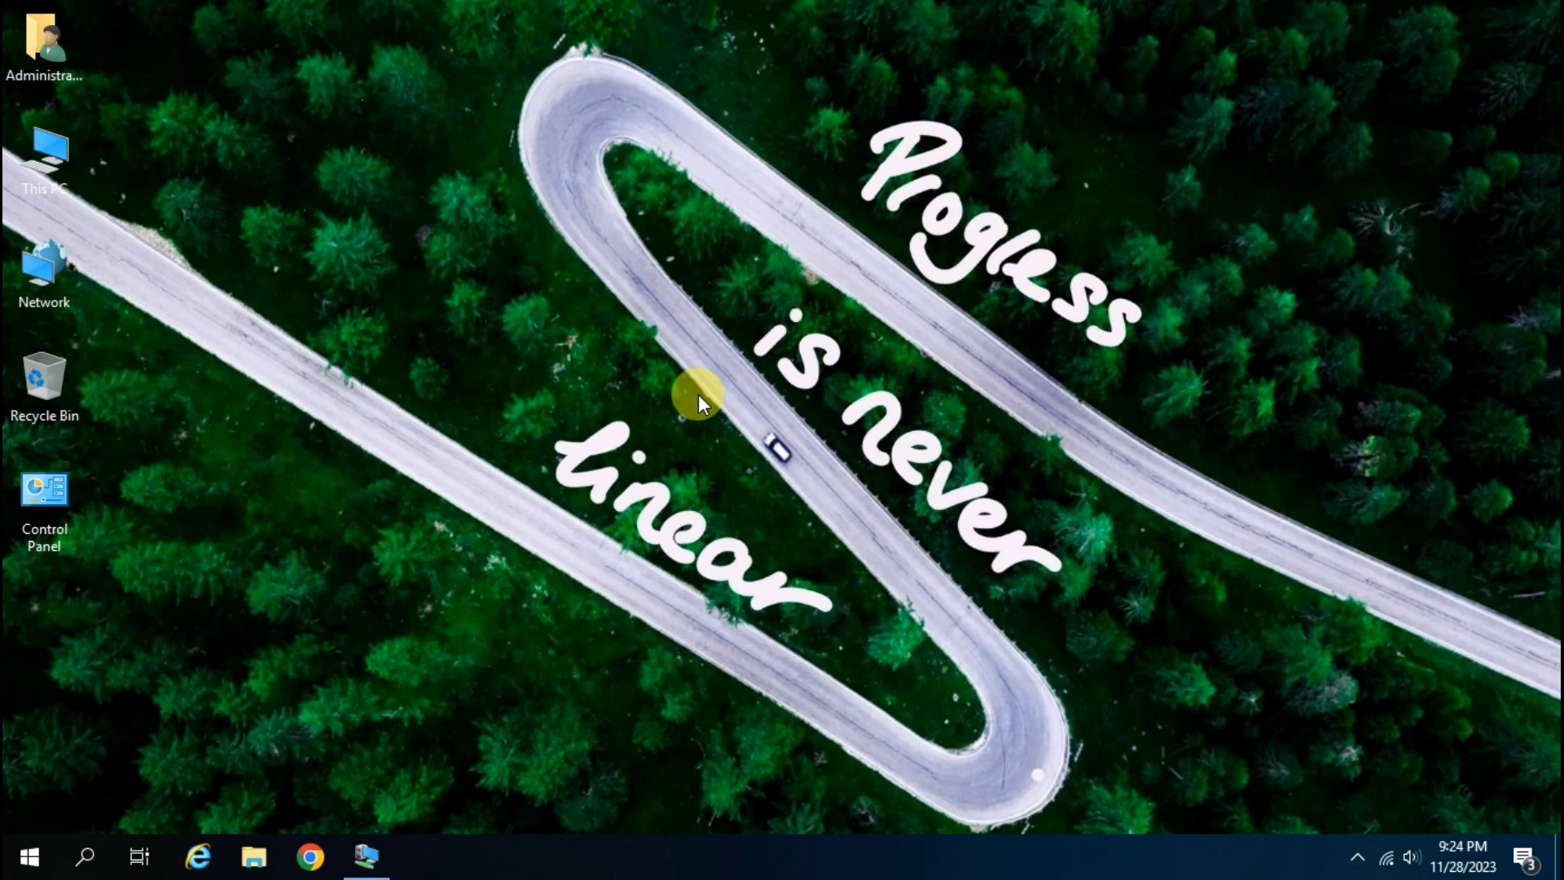
# Check the Canon LBP2900 among the host server's Devices and Printers and close the window
pyautogui.doubleClick(55, 517)
pyautogui.click(489, 297)
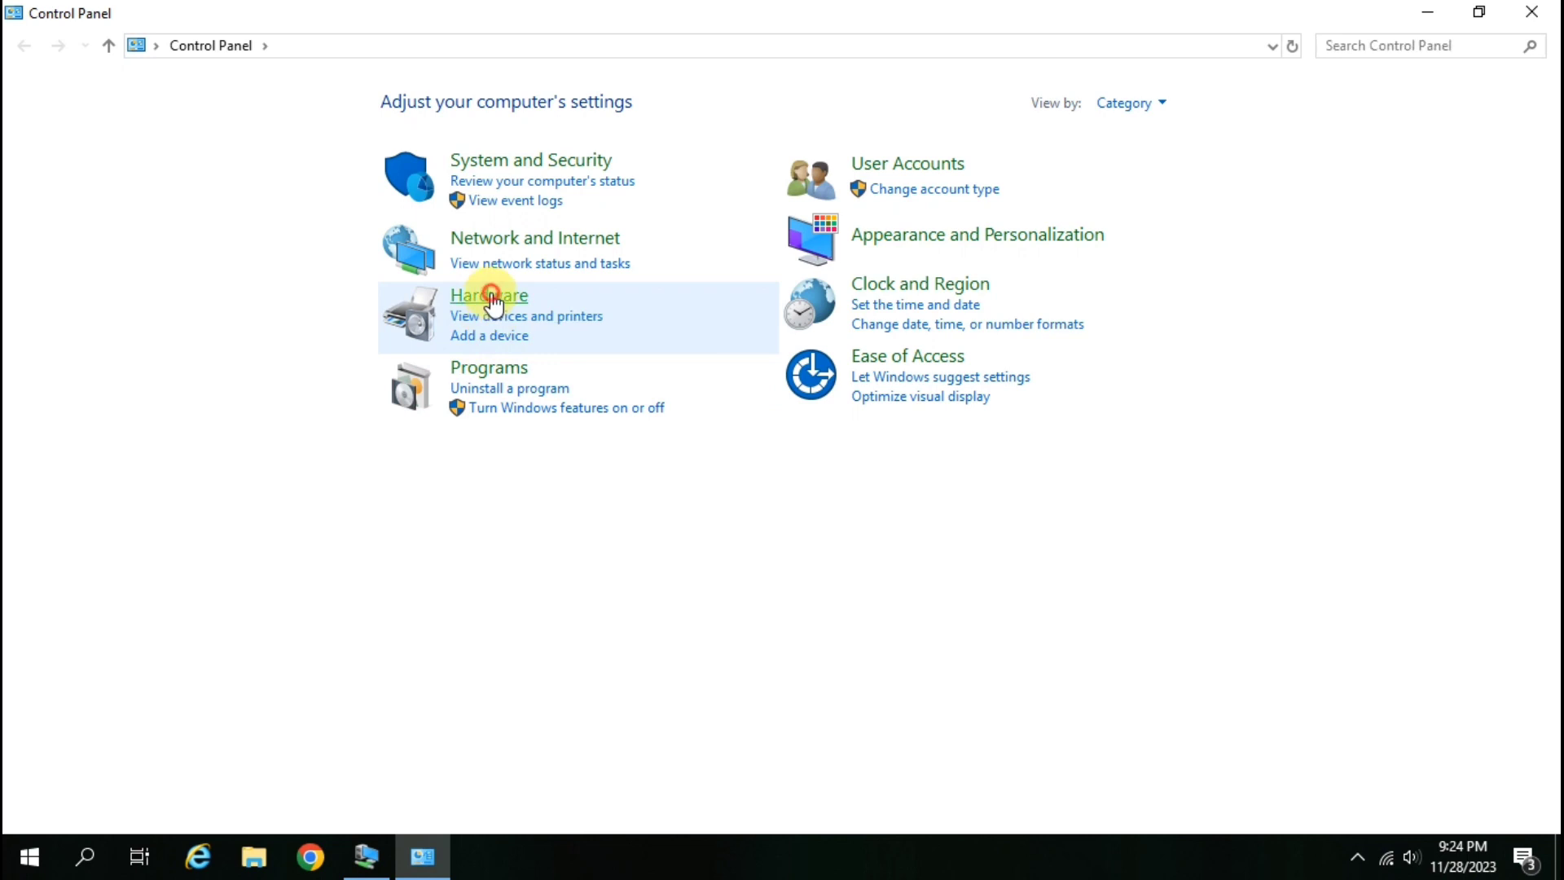
pyautogui.click(380, 102)
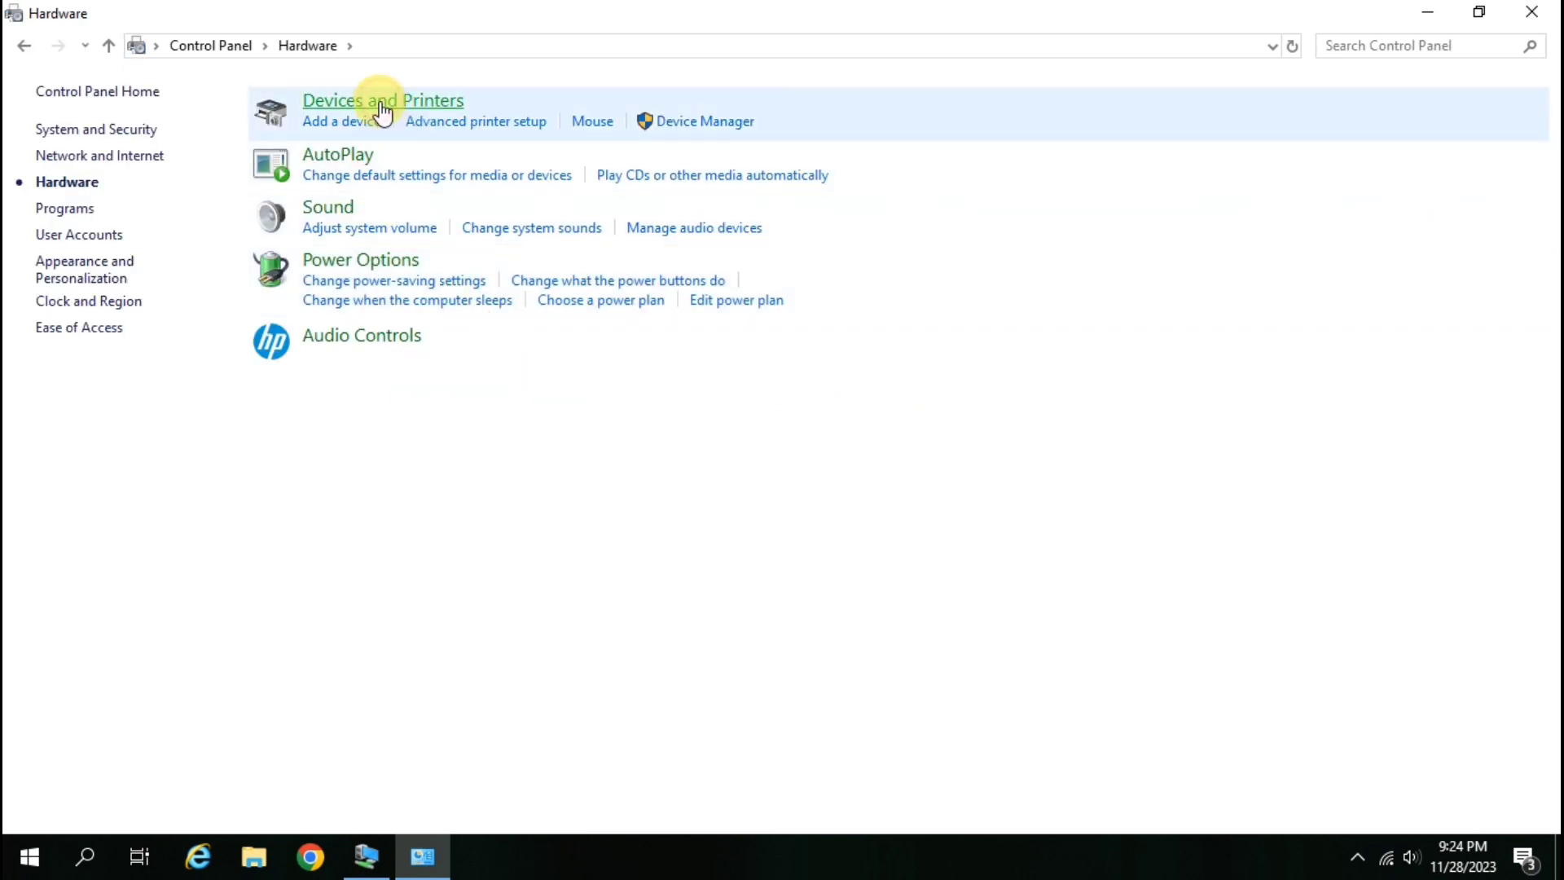
pyautogui.click(92, 424)
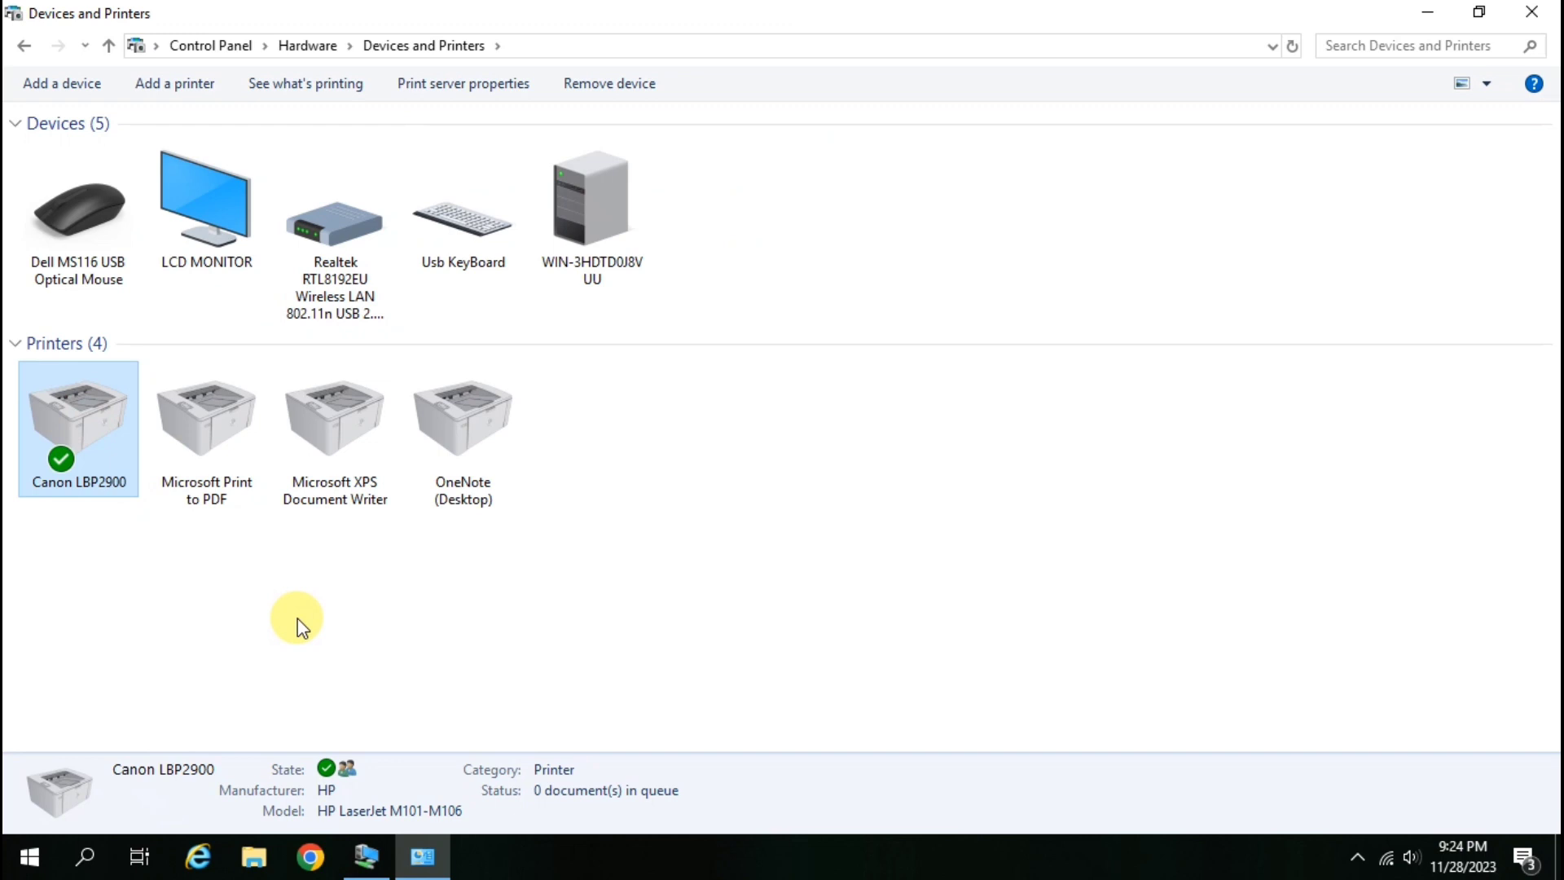
pyautogui.click(869, 395)
pyautogui.click(1531, 11)
# Check the printers installed in the Server-2019 remote session under Devices and Printers and return to the host desktop
pyautogui.click(366, 855)
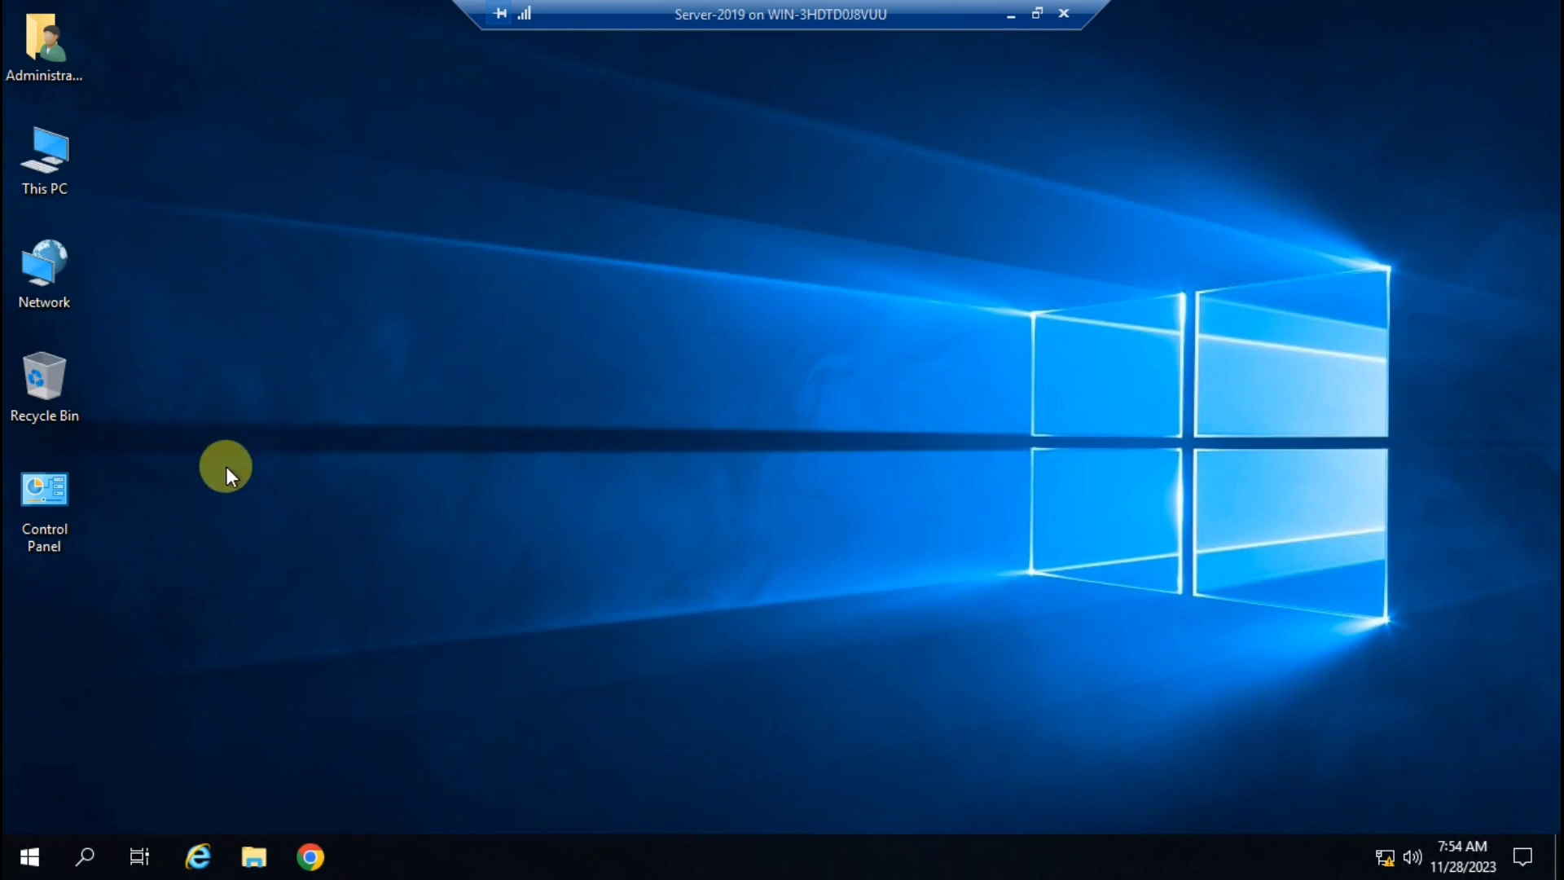
pyautogui.doubleClick(48, 503)
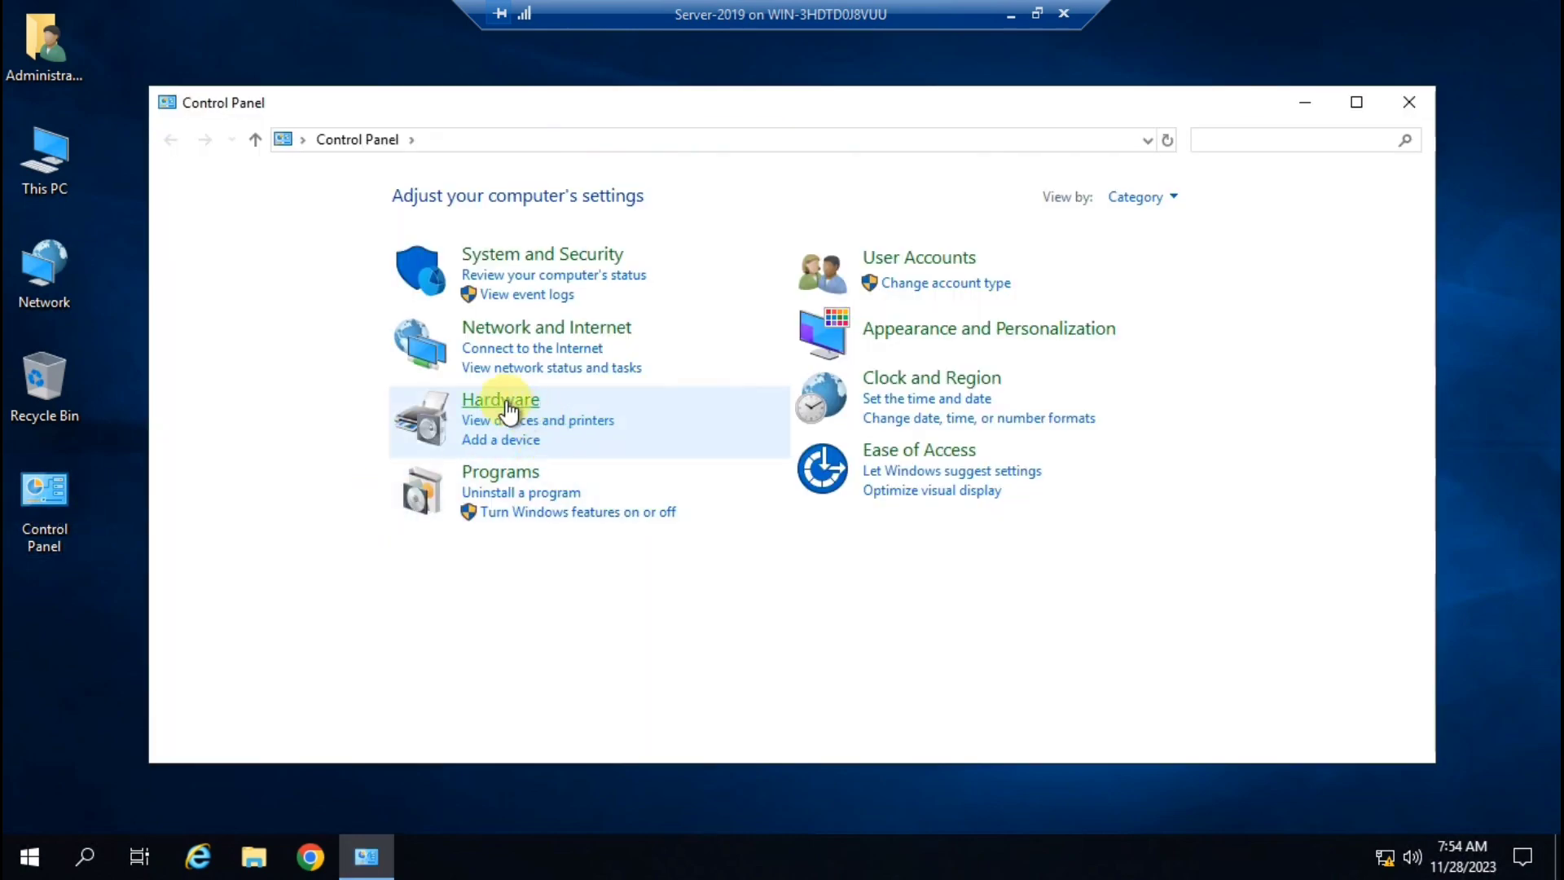
pyautogui.click(505, 402)
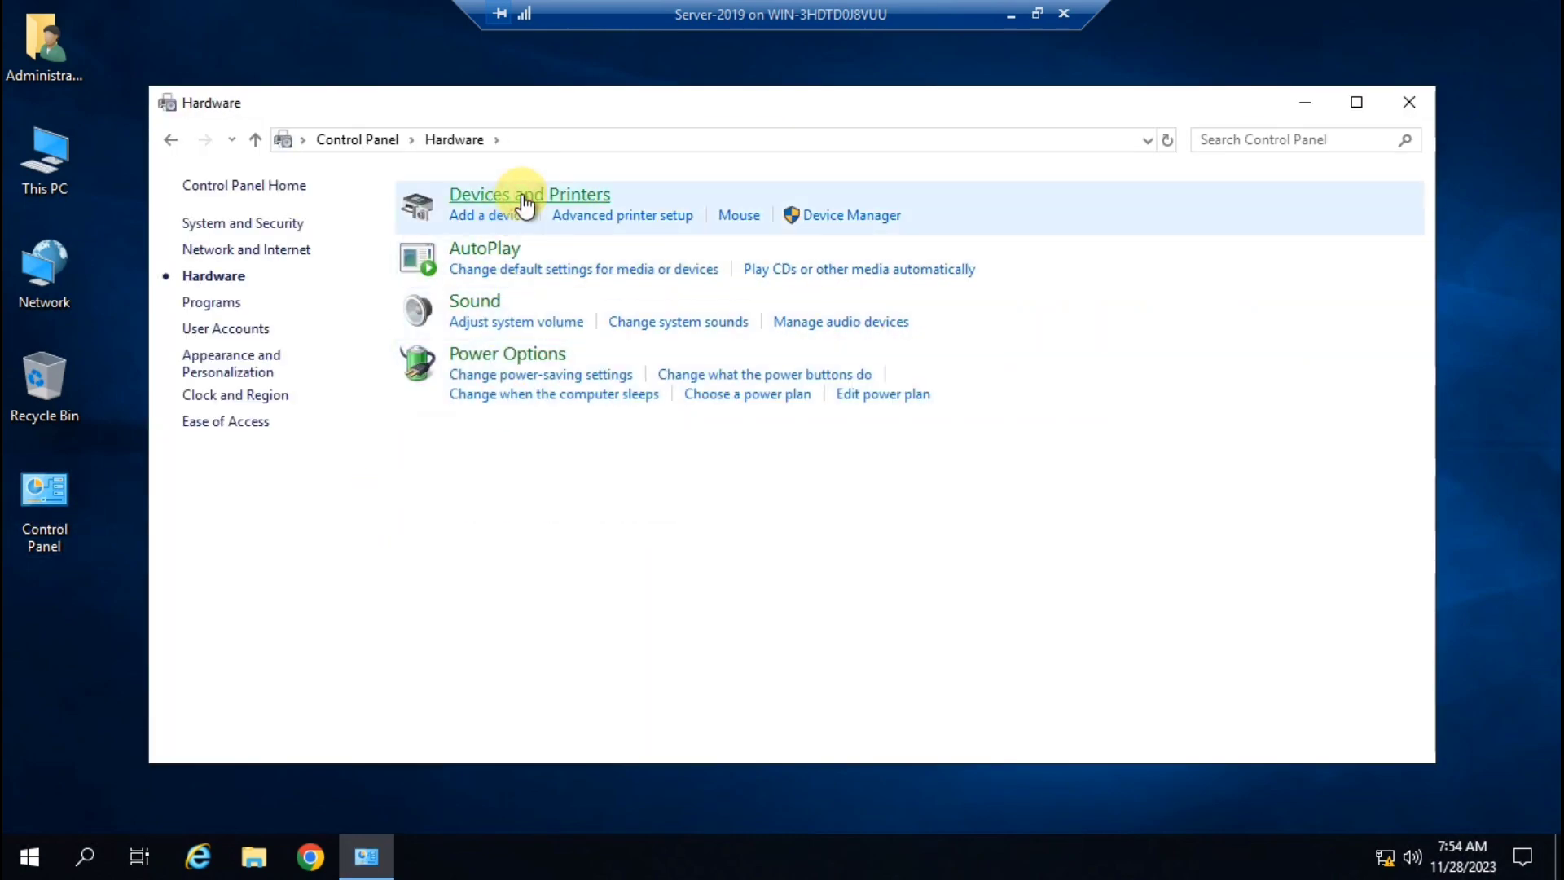
pyautogui.click(523, 204)
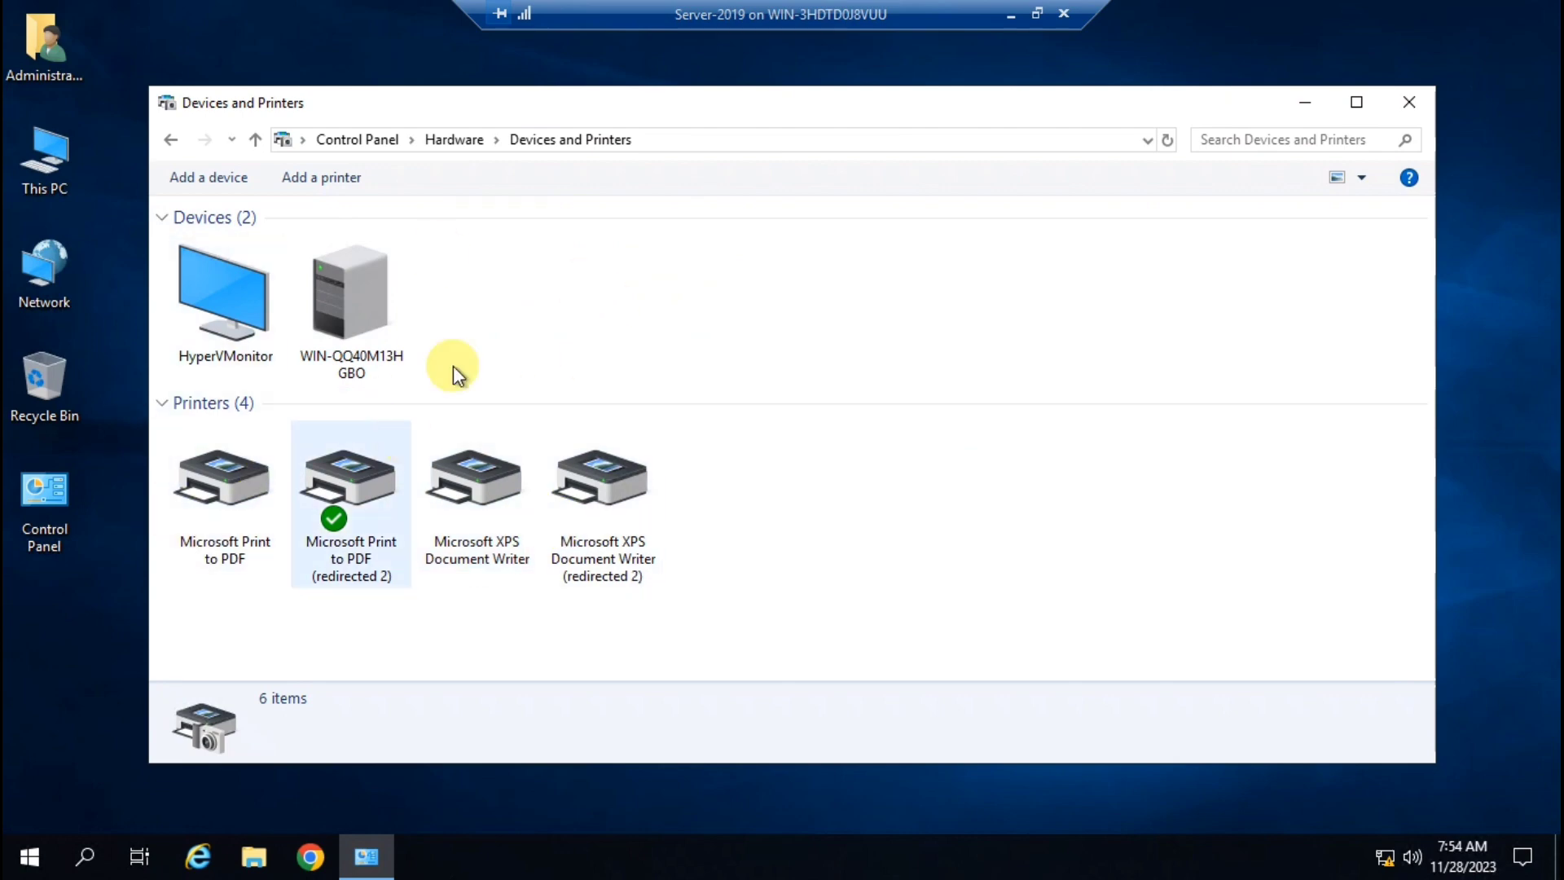
pyautogui.moveTo(859, 538); pyautogui.dragTo(175, 529)
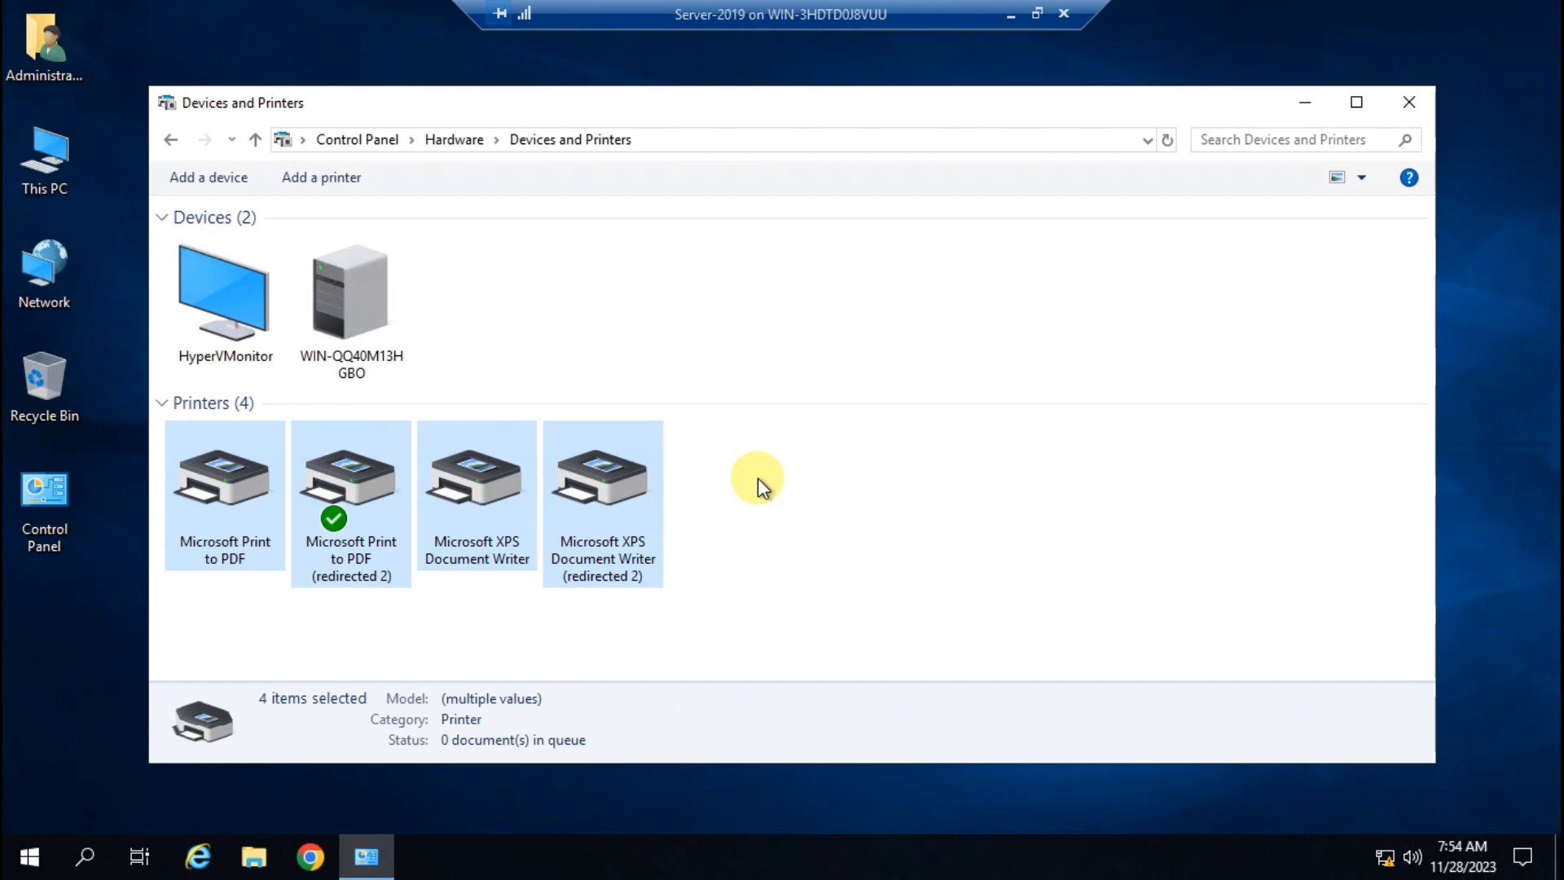
pyautogui.click(1417, 115)
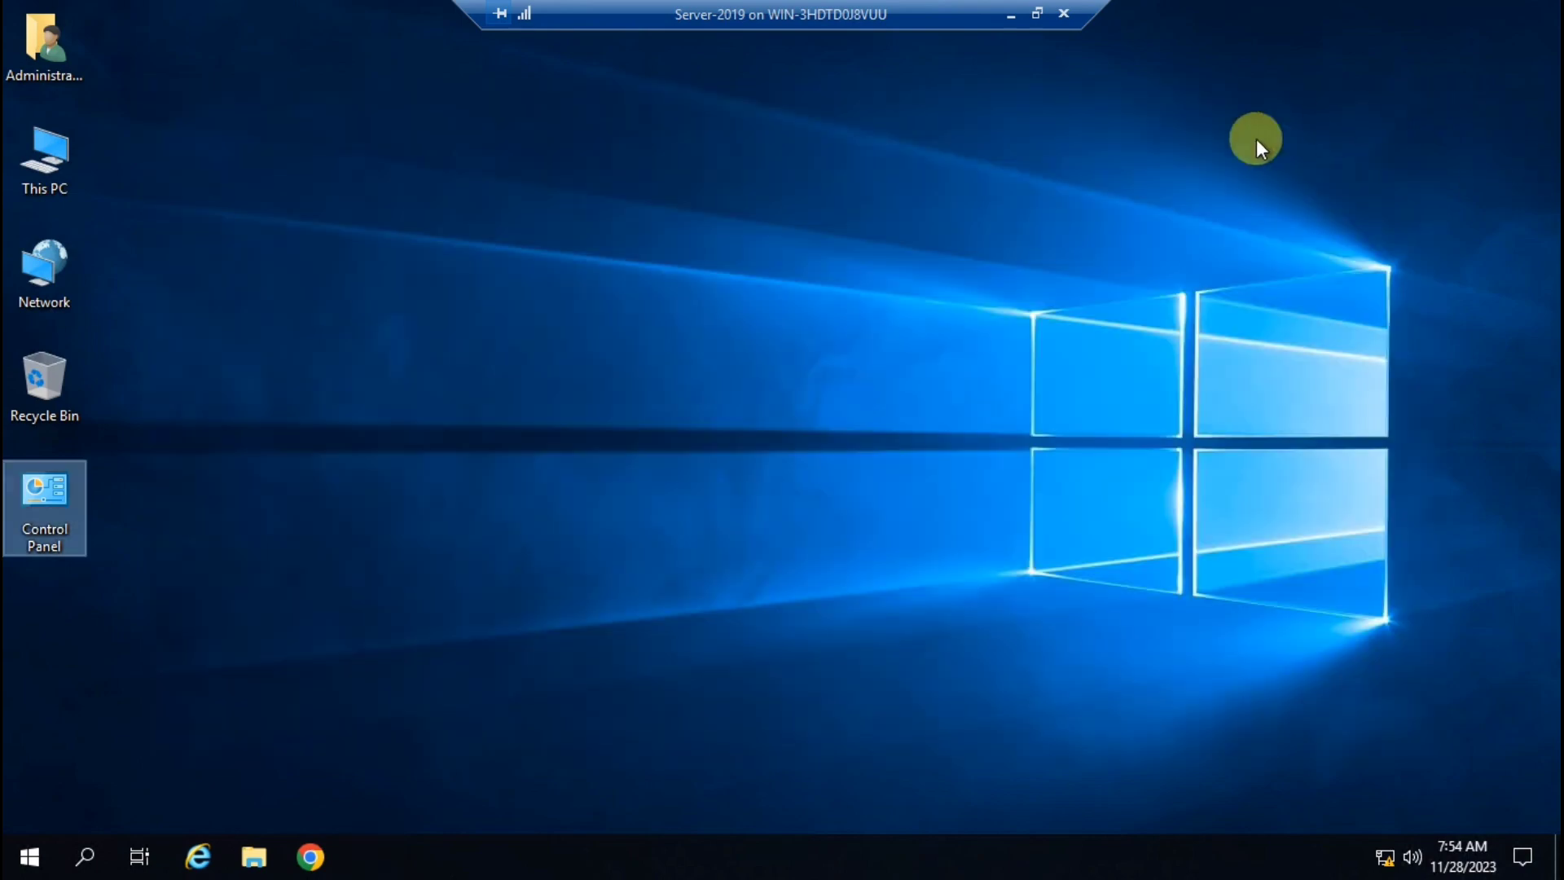
pyautogui.click(1009, 16)
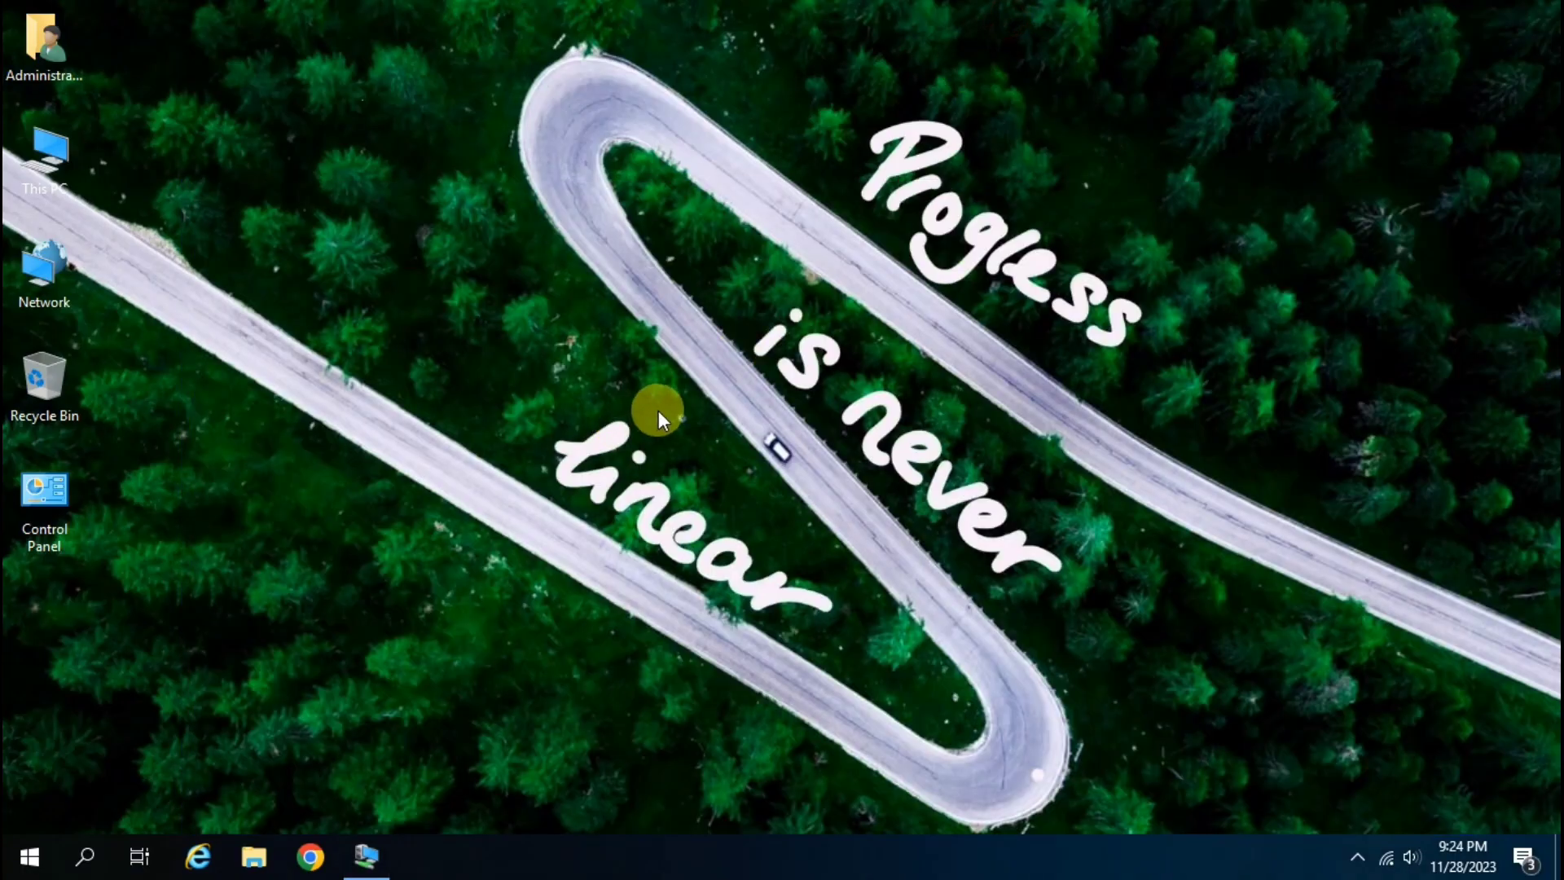
pyautogui.click(387, 857)
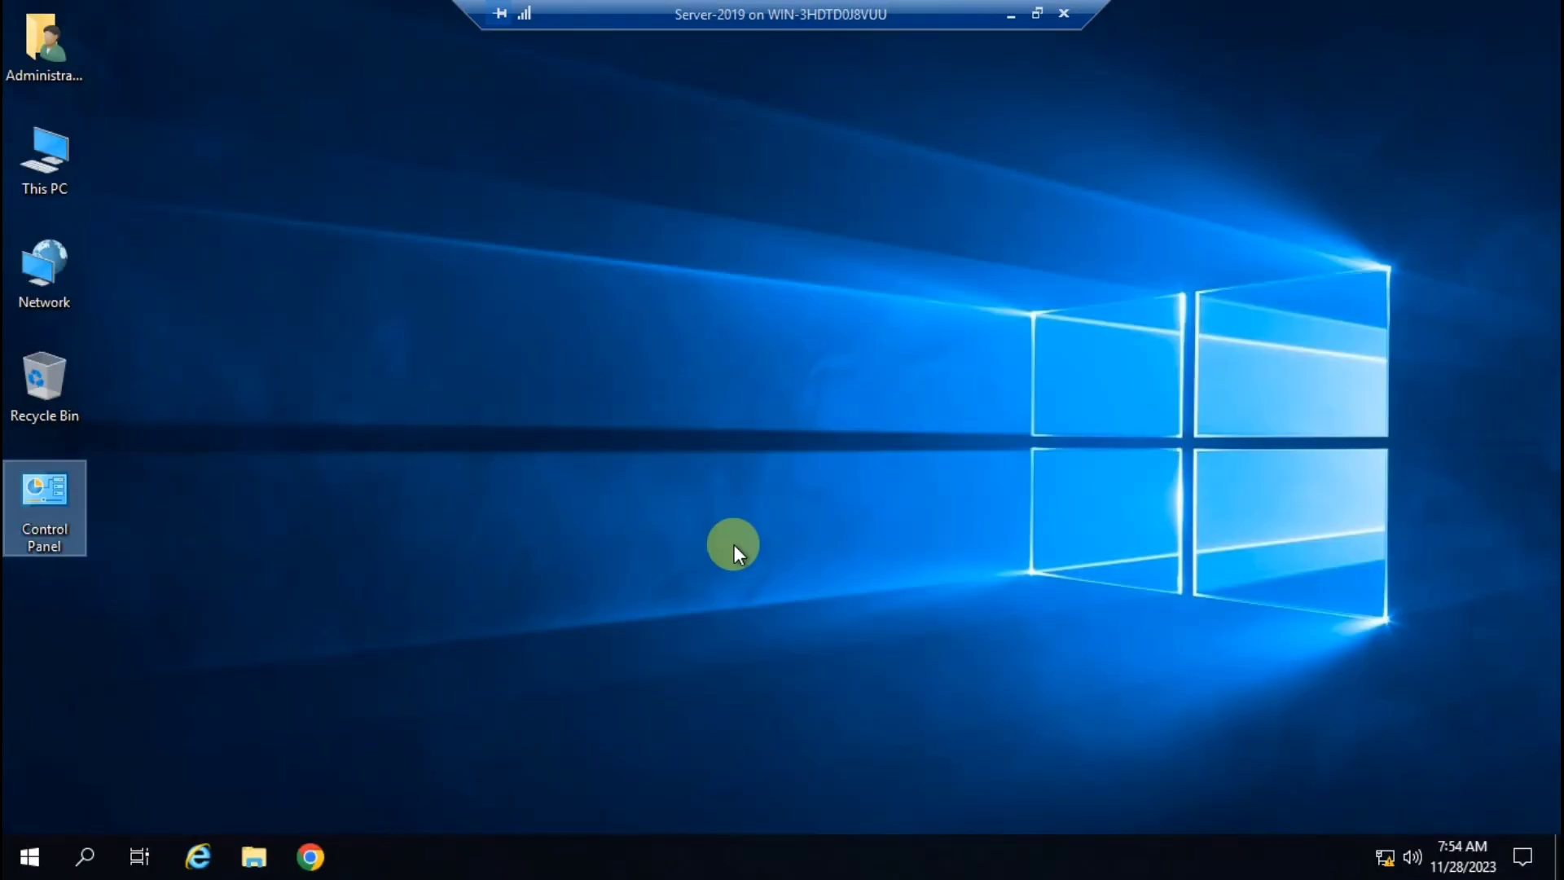
pyautogui.click(1009, 17)
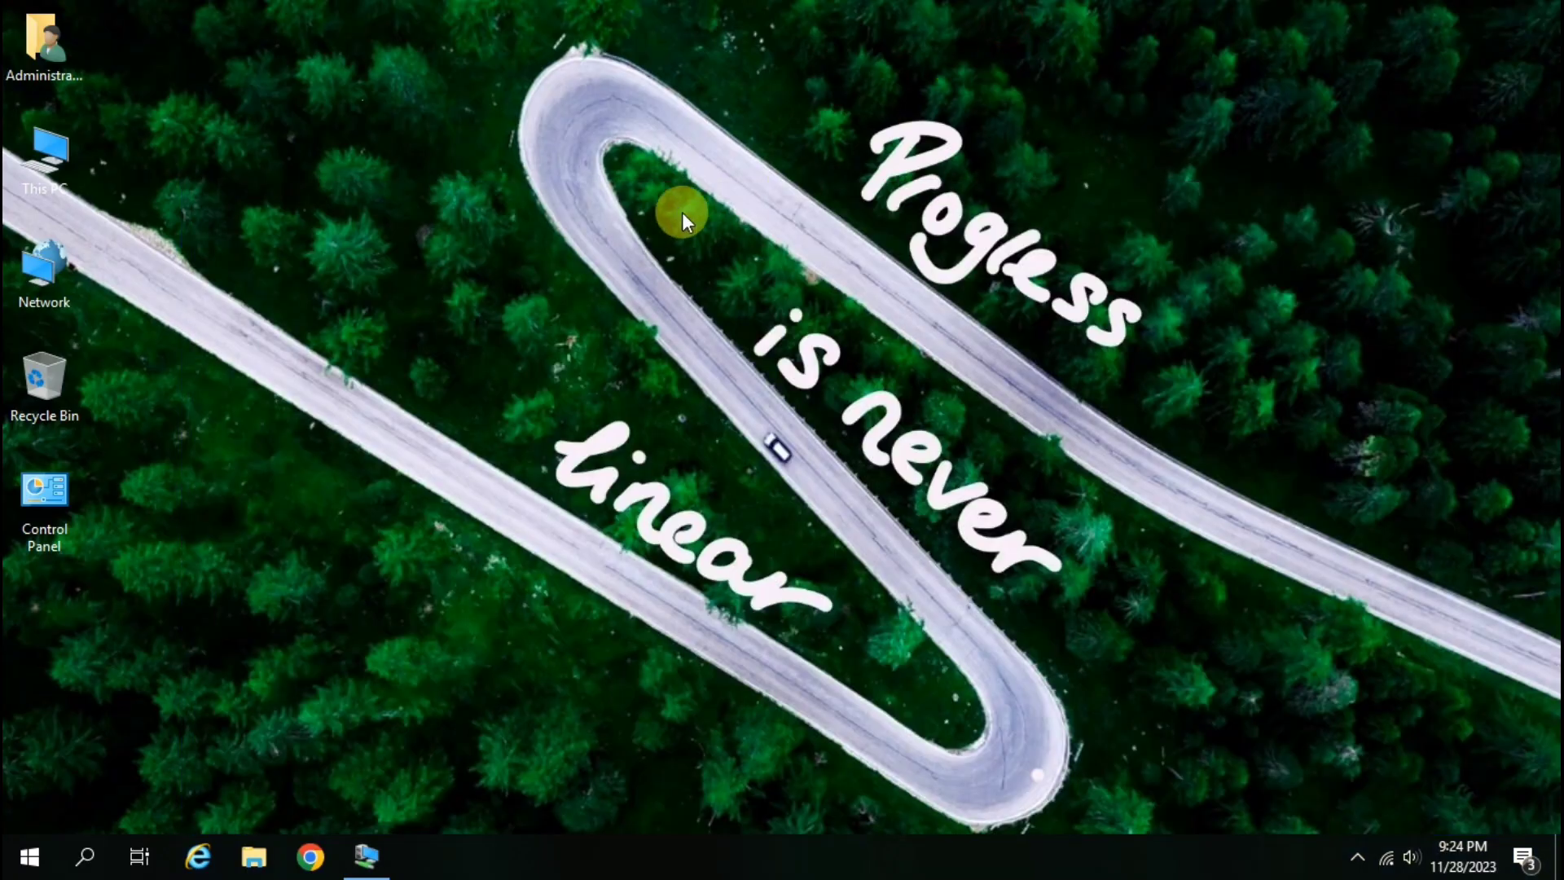
pyautogui.rightClick(681, 210)
pyautogui.click(734, 274)
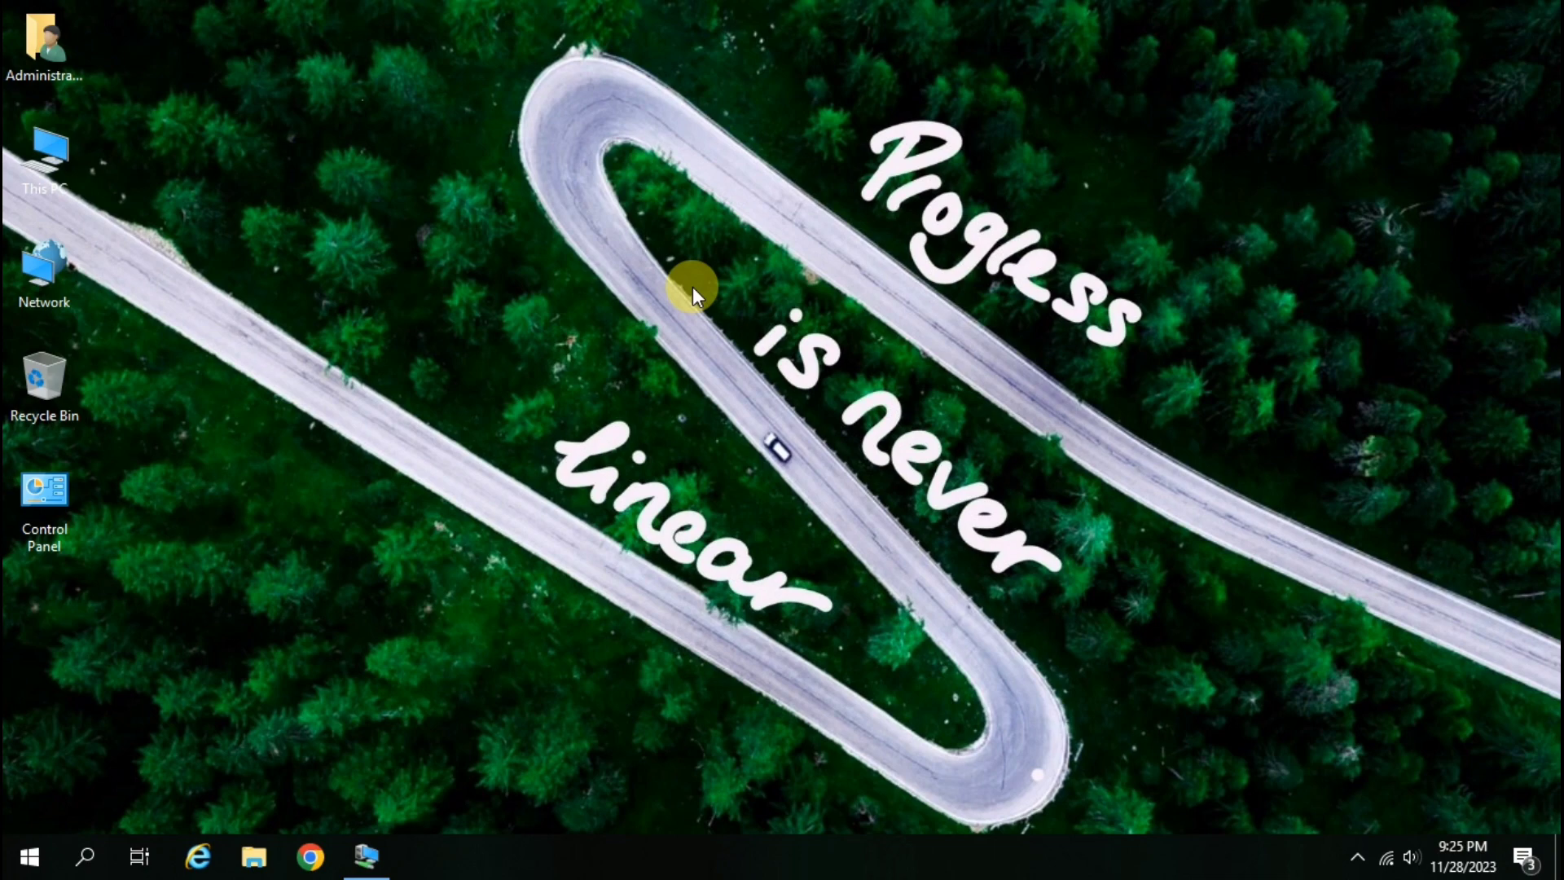
# Open the printer properties of the Canon LBP2900 from the host's Devices and Printers
pyautogui.doubleClick(47, 502)
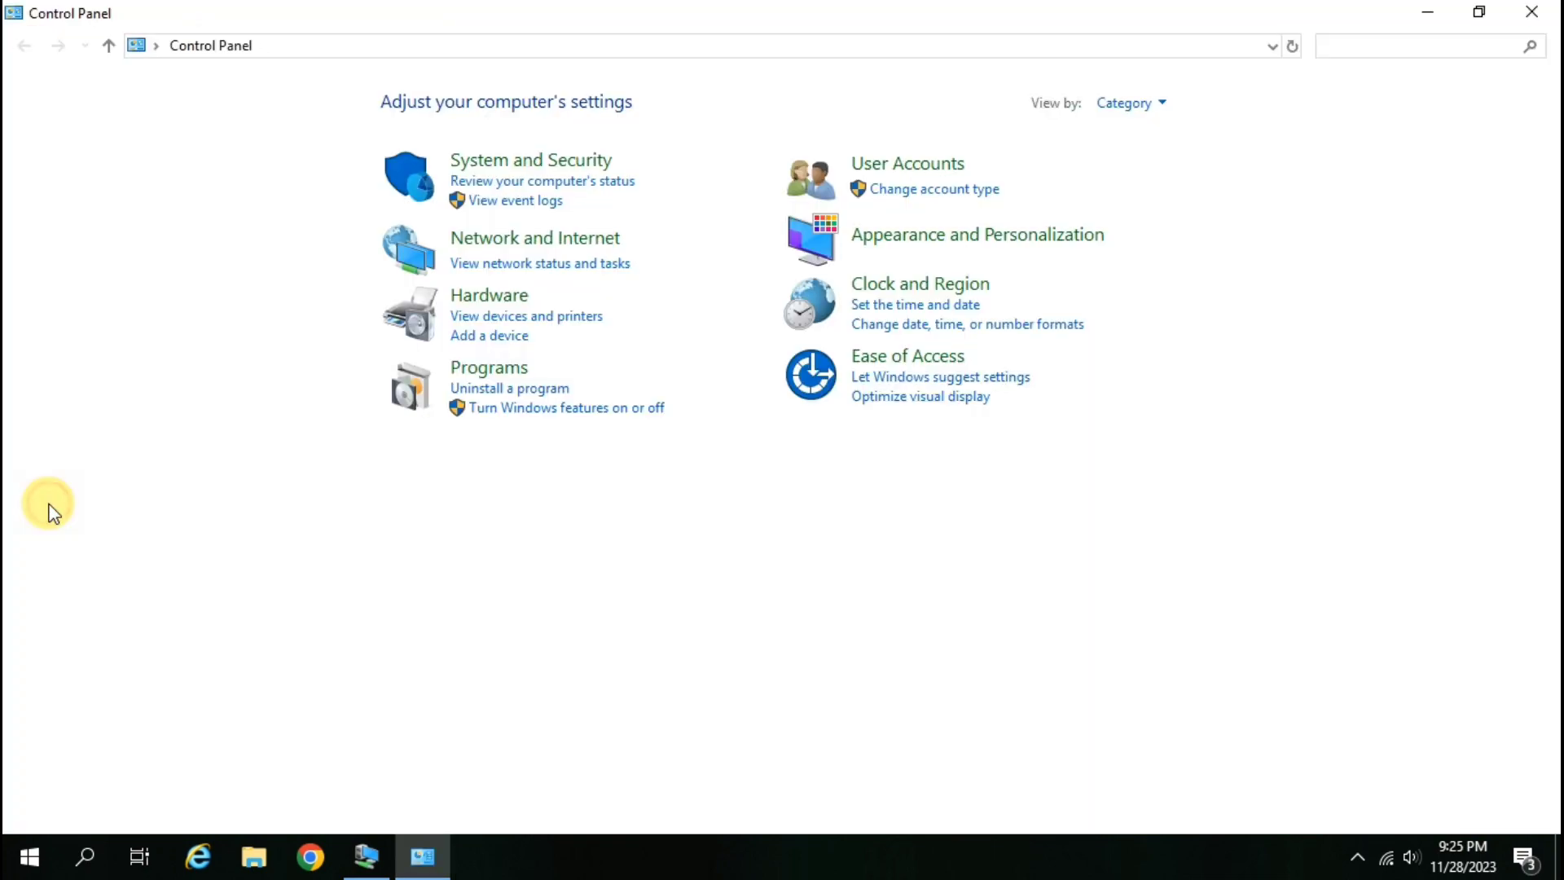
pyautogui.click(491, 297)
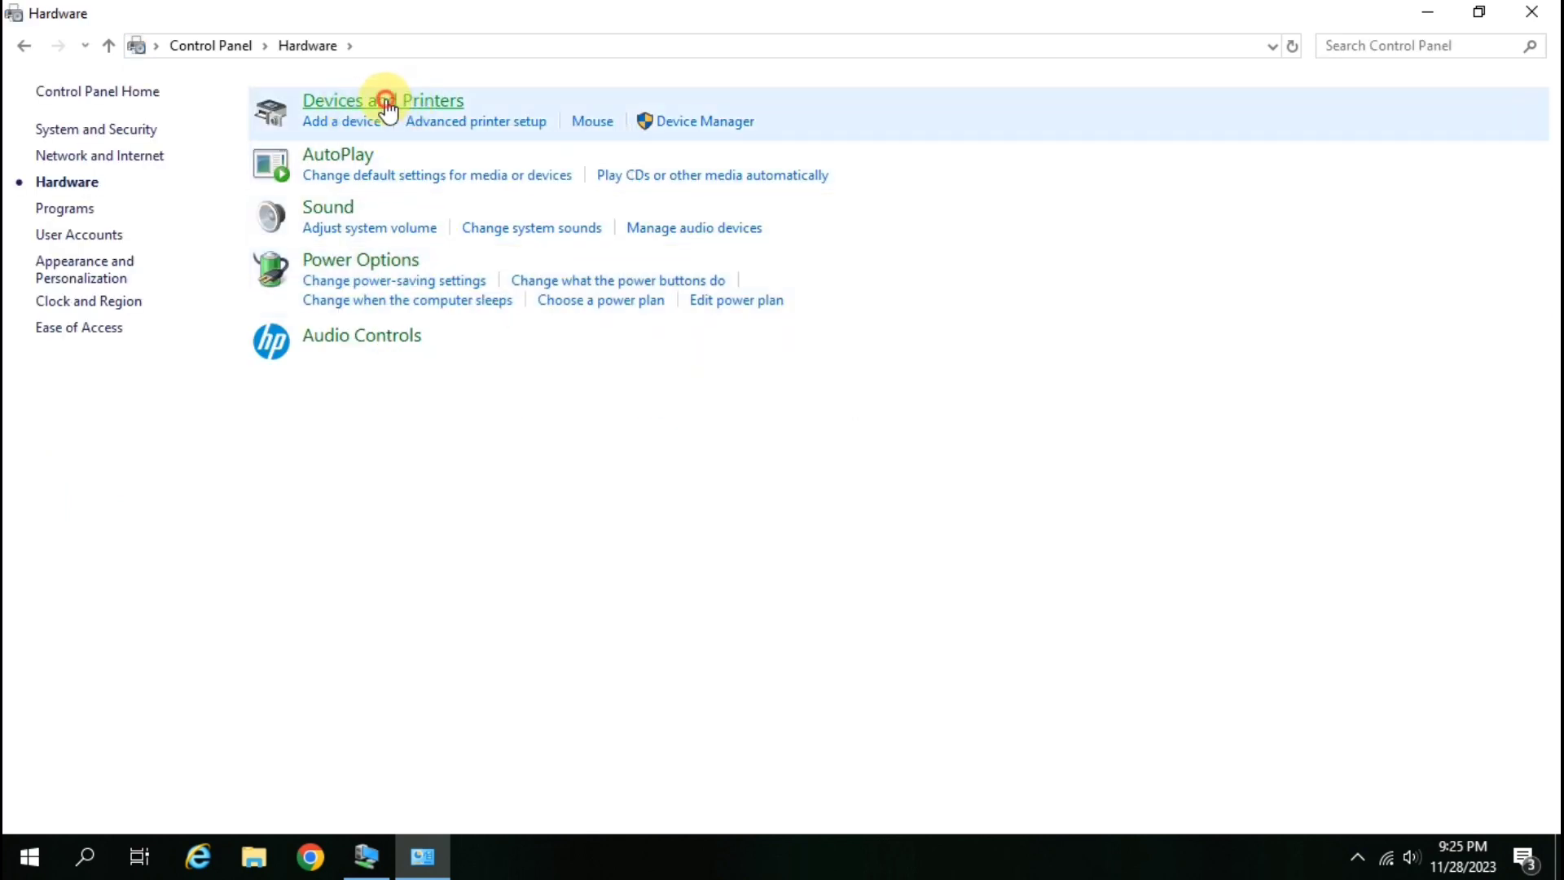
pyautogui.click(386, 104)
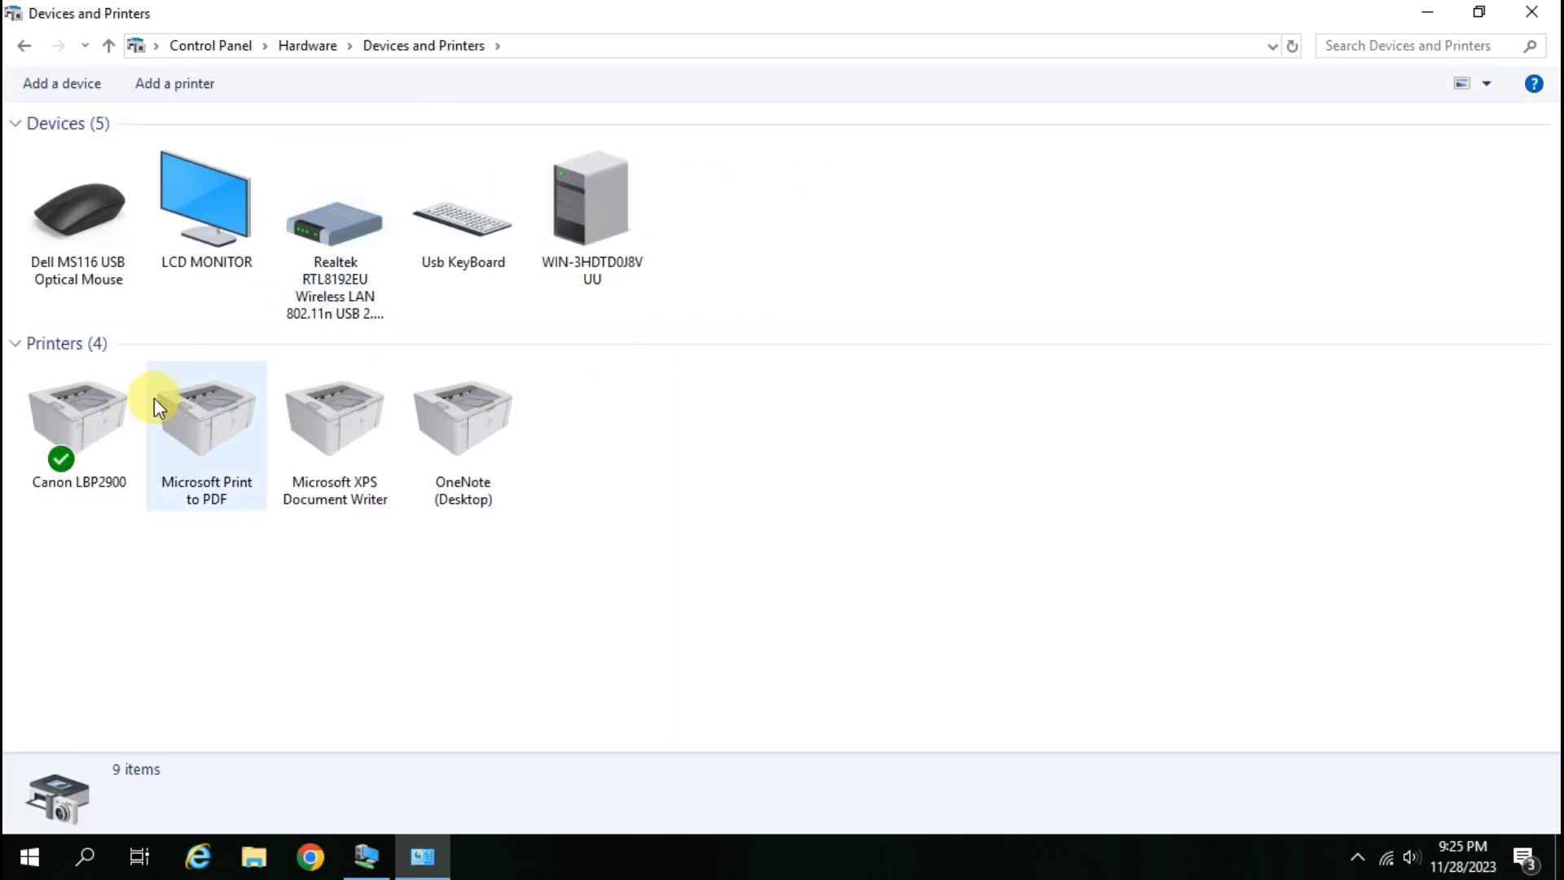
pyautogui.click(71, 430)
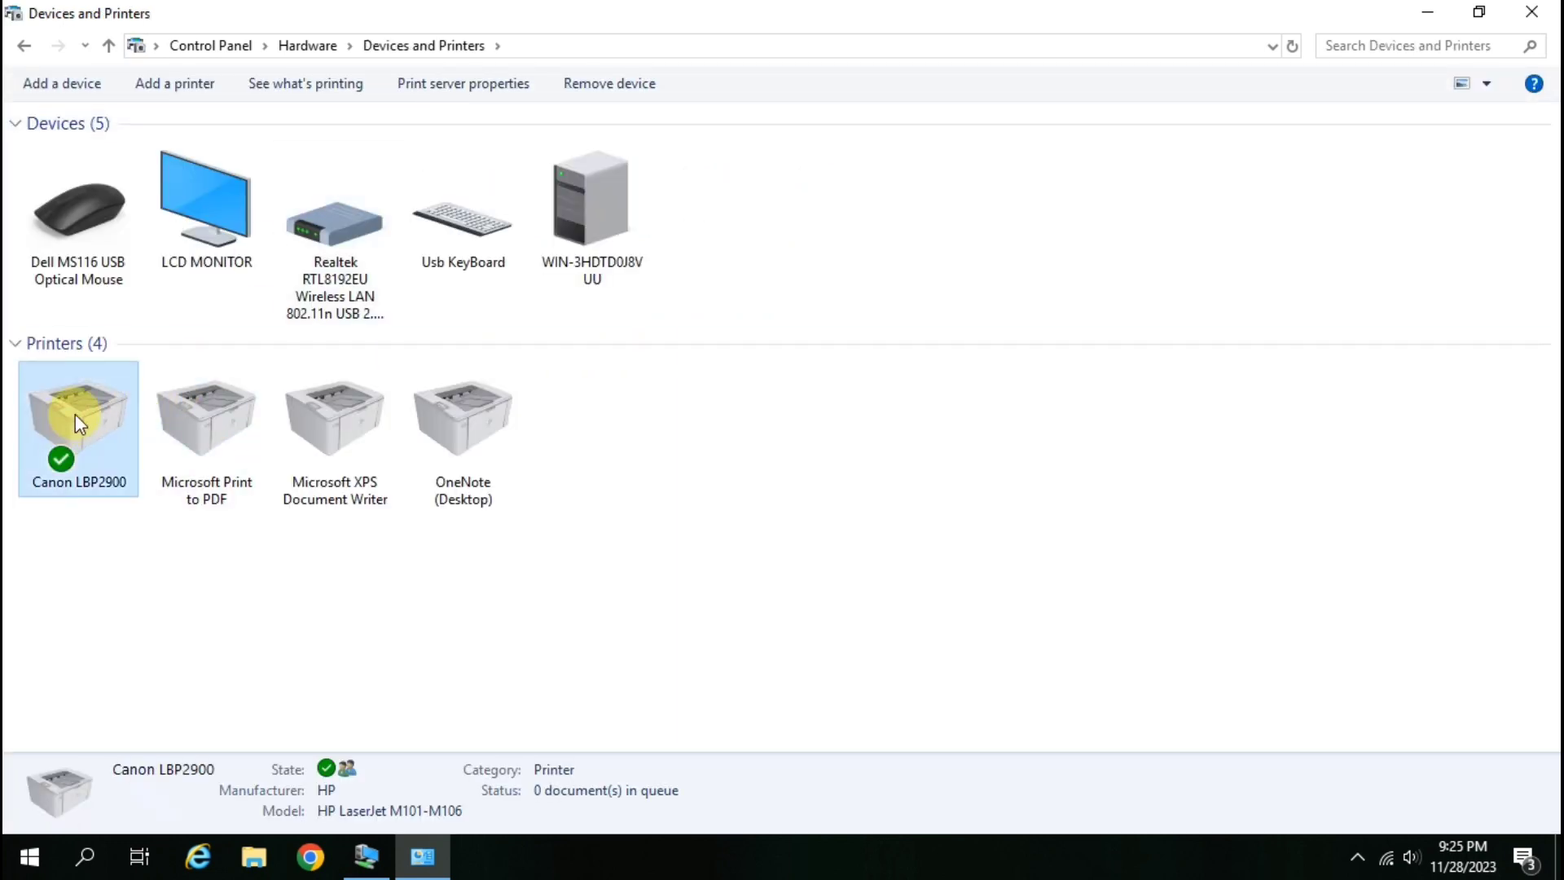
pyautogui.rightClick(75, 415)
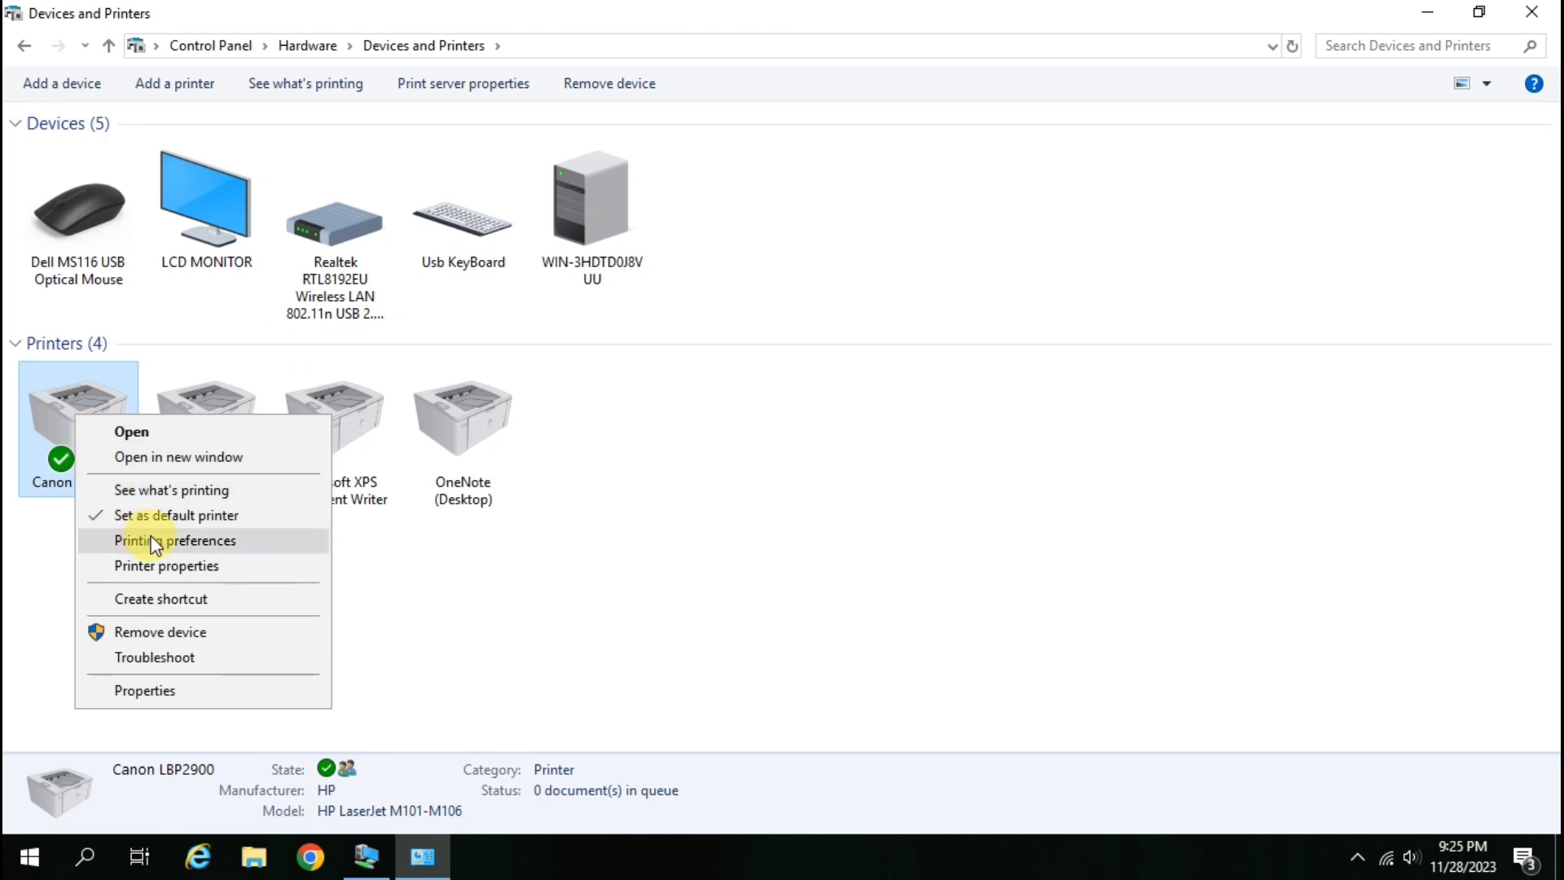
pyautogui.click(218, 567)
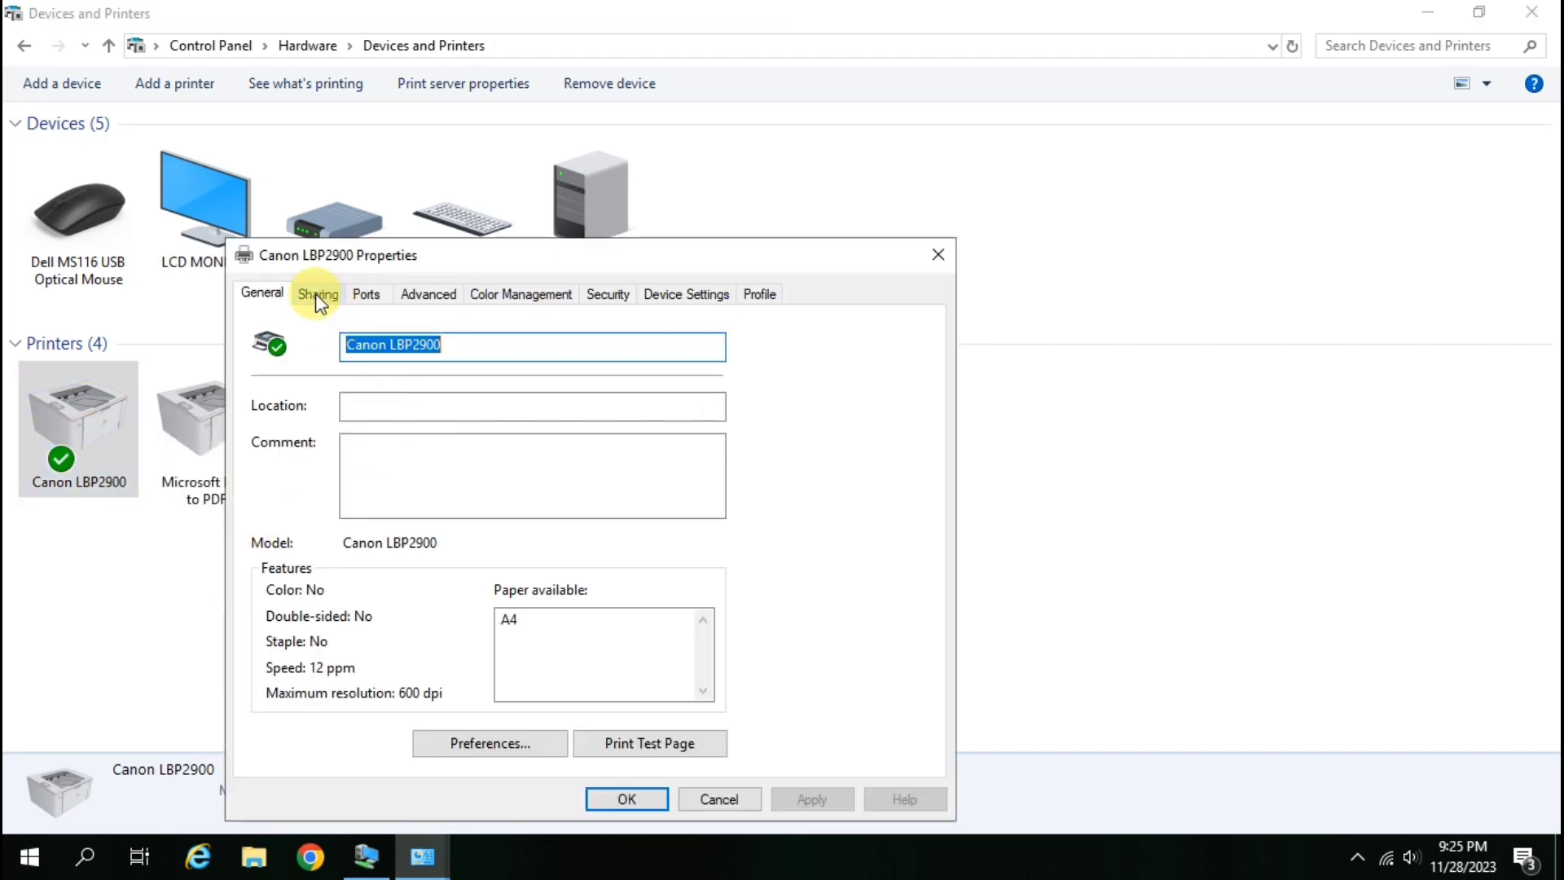
# Share the Canon LBP2900 on the network under the share name Canon LBP2900 and save the properties
pyautogui.click(317, 293)
pyautogui.click(278, 458)
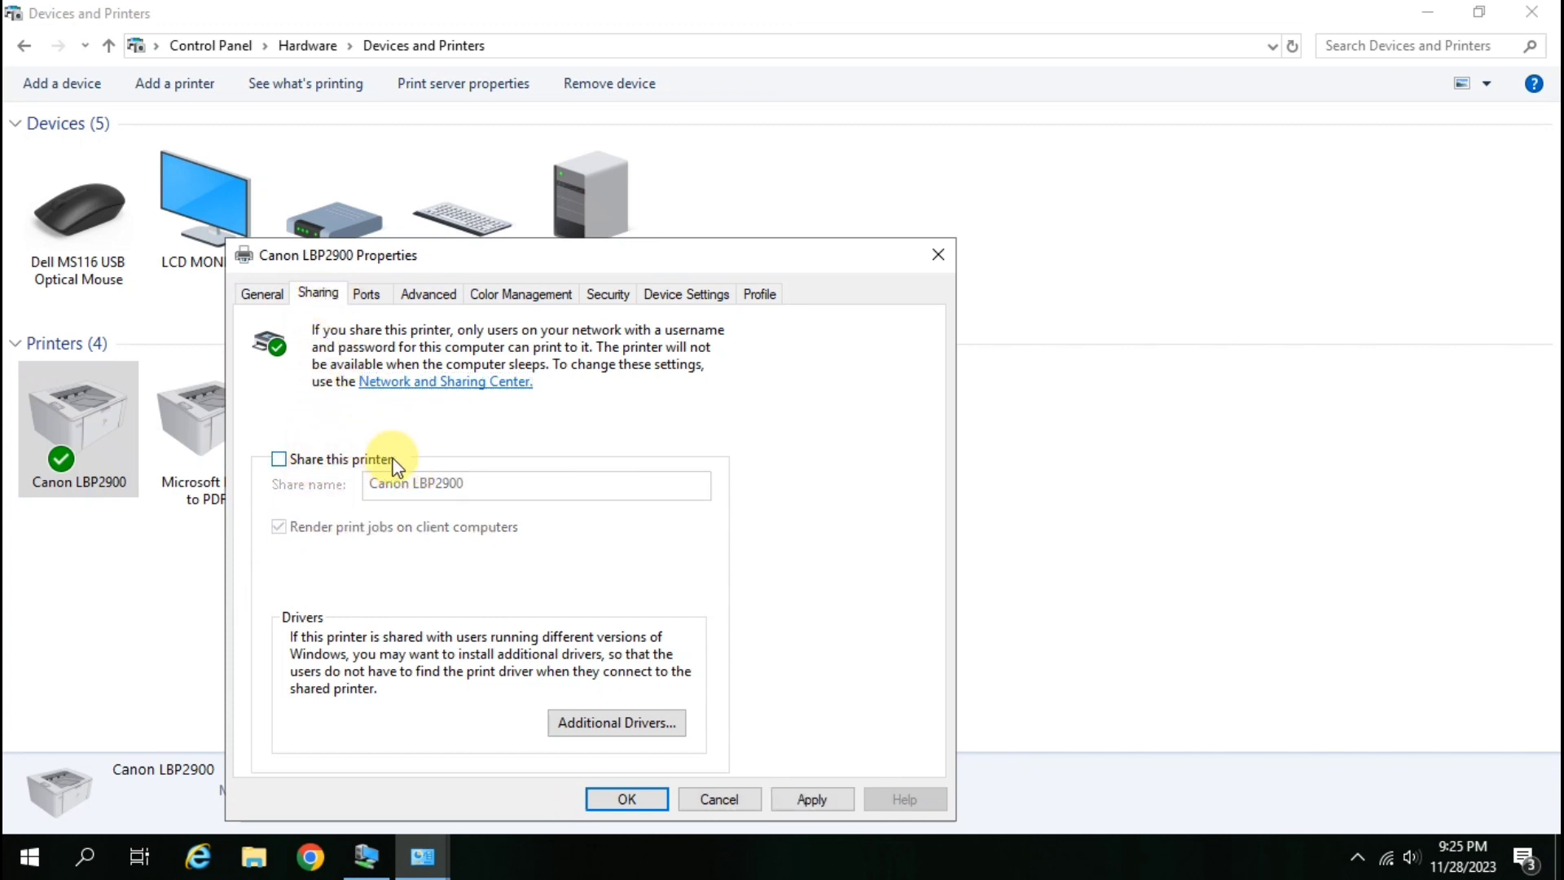
pyautogui.click(335, 459)
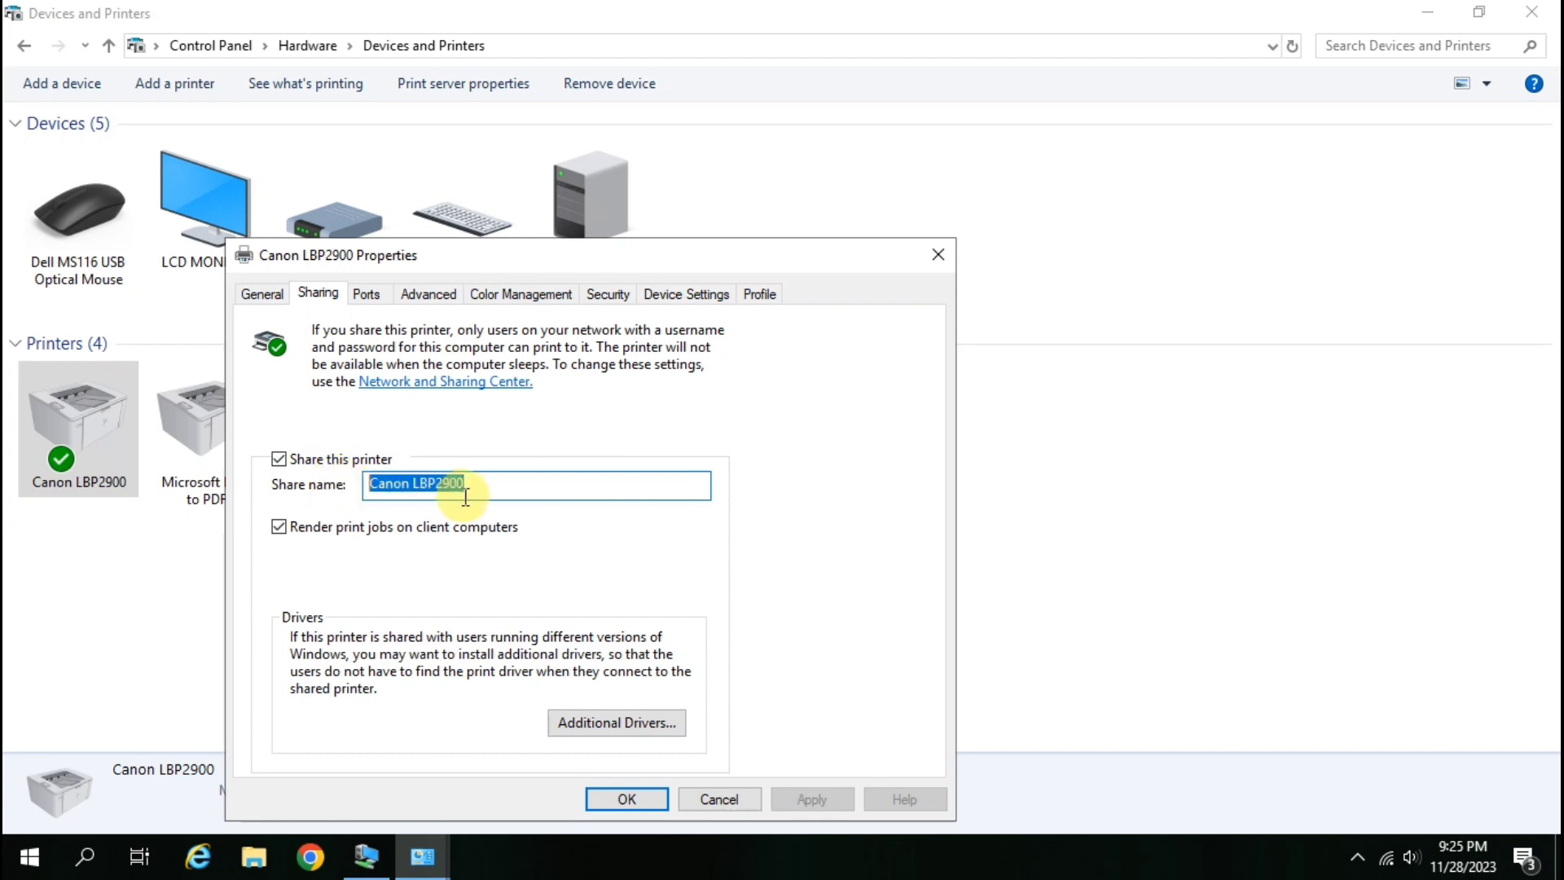
pyautogui.moveTo(597, 254); pyautogui.dragTo(622, 136)
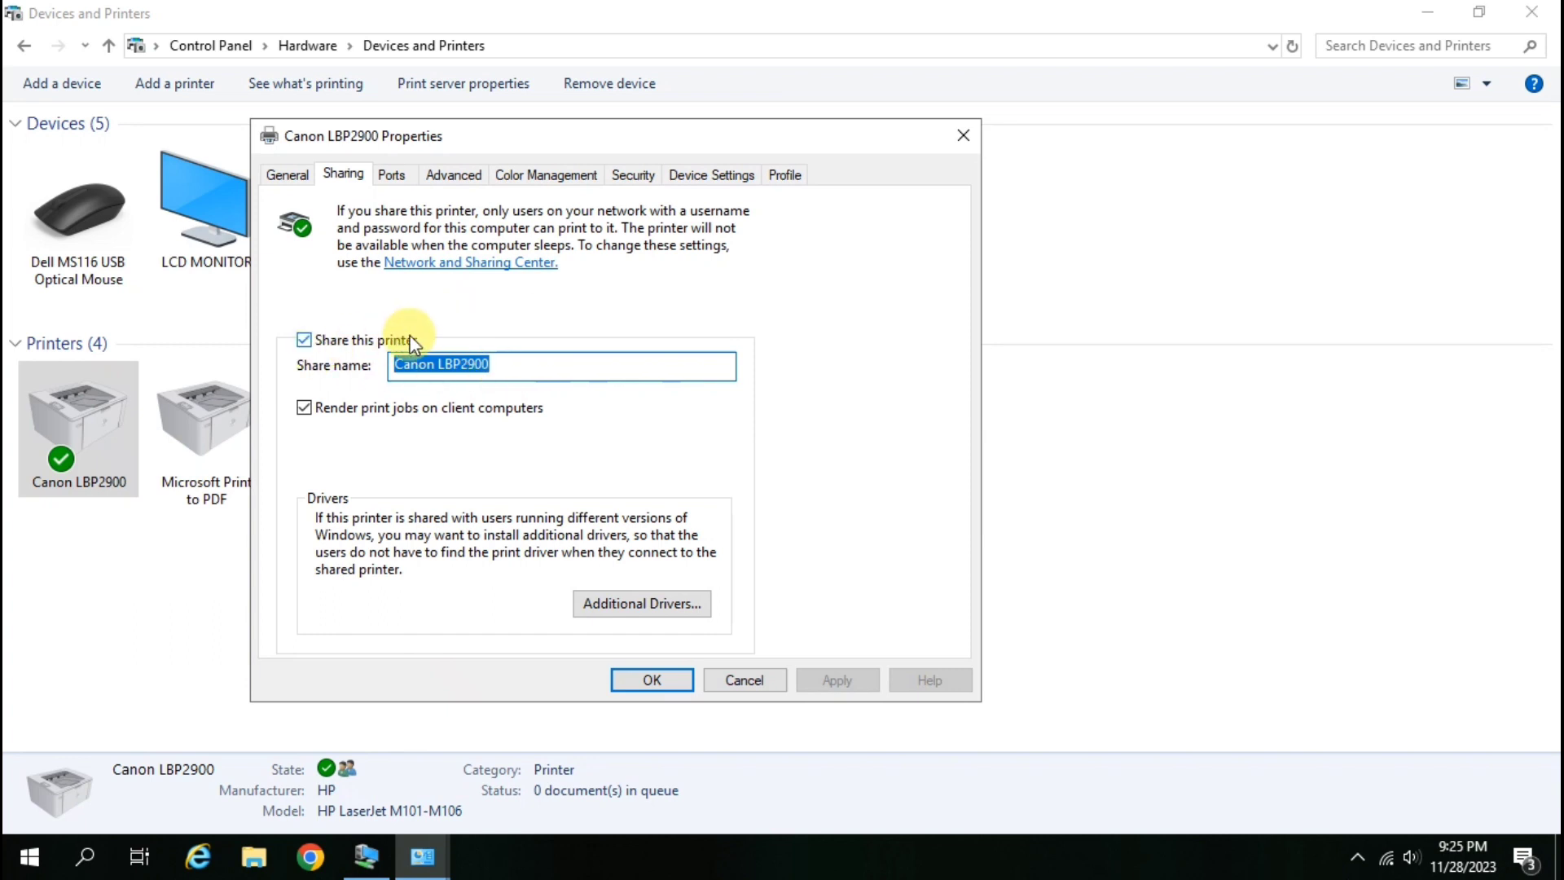
pyautogui.click(661, 681)
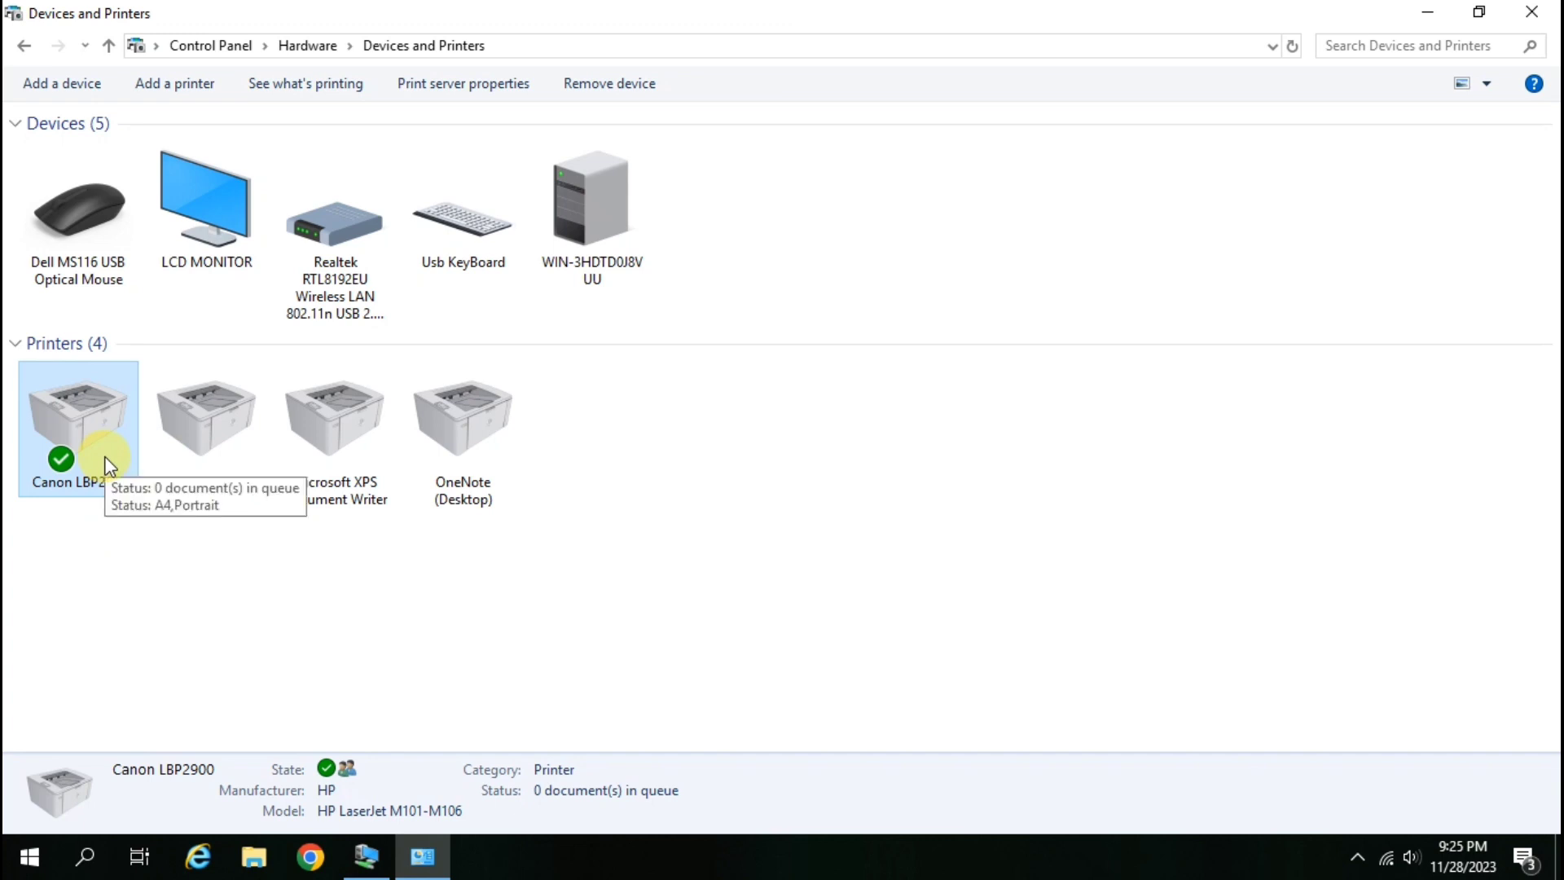
# Reopen the Canon LBP2900's printer properties and check its sharing settings
pyautogui.rightClick(78, 423)
pyautogui.click(172, 574)
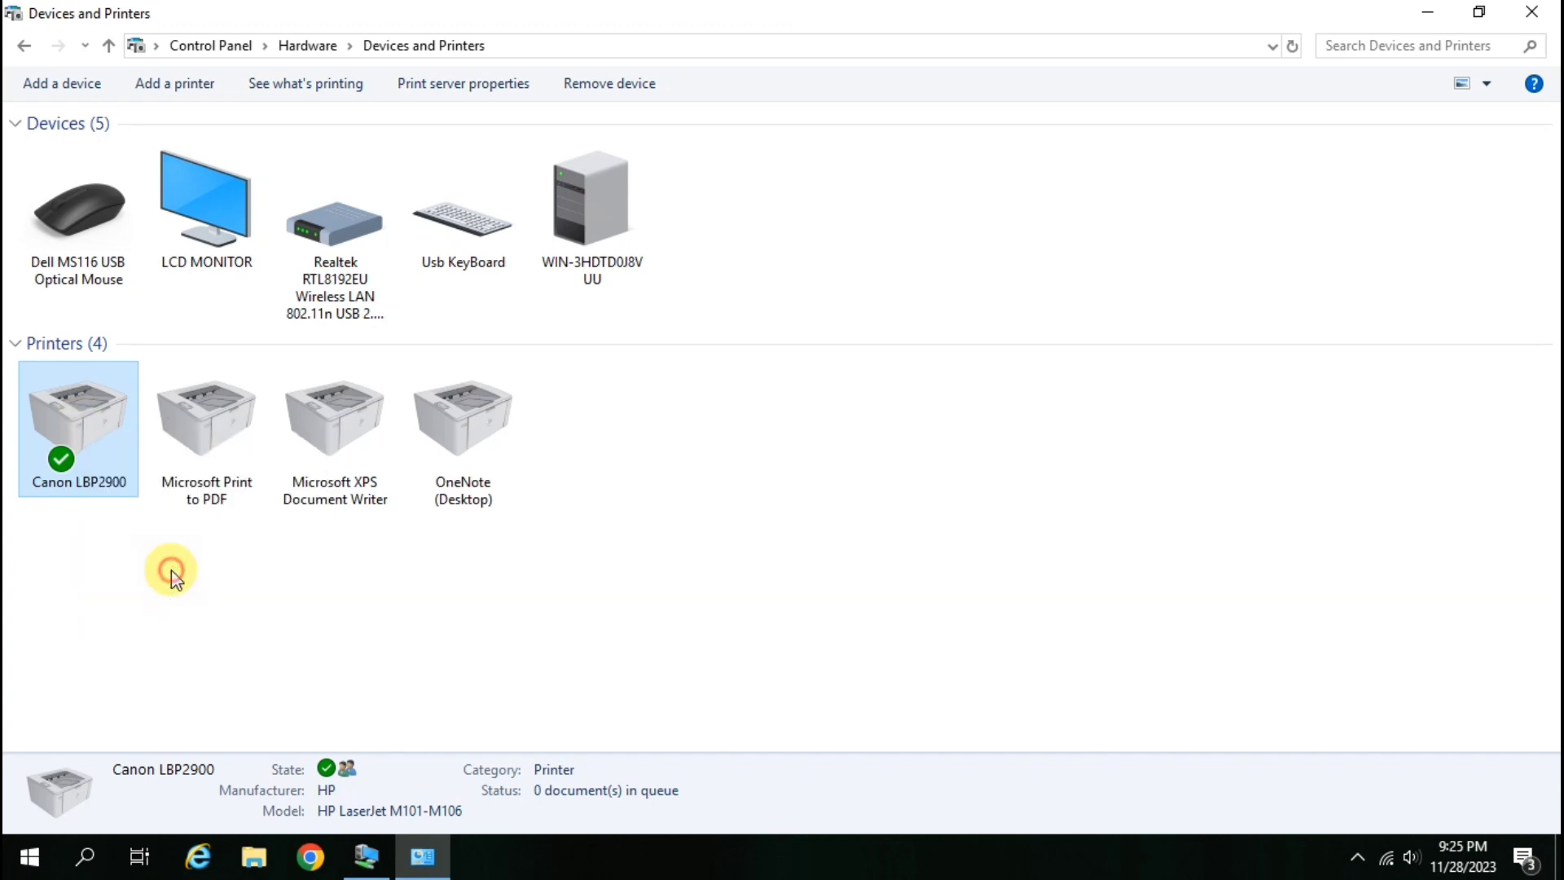
pyautogui.click(272, 295)
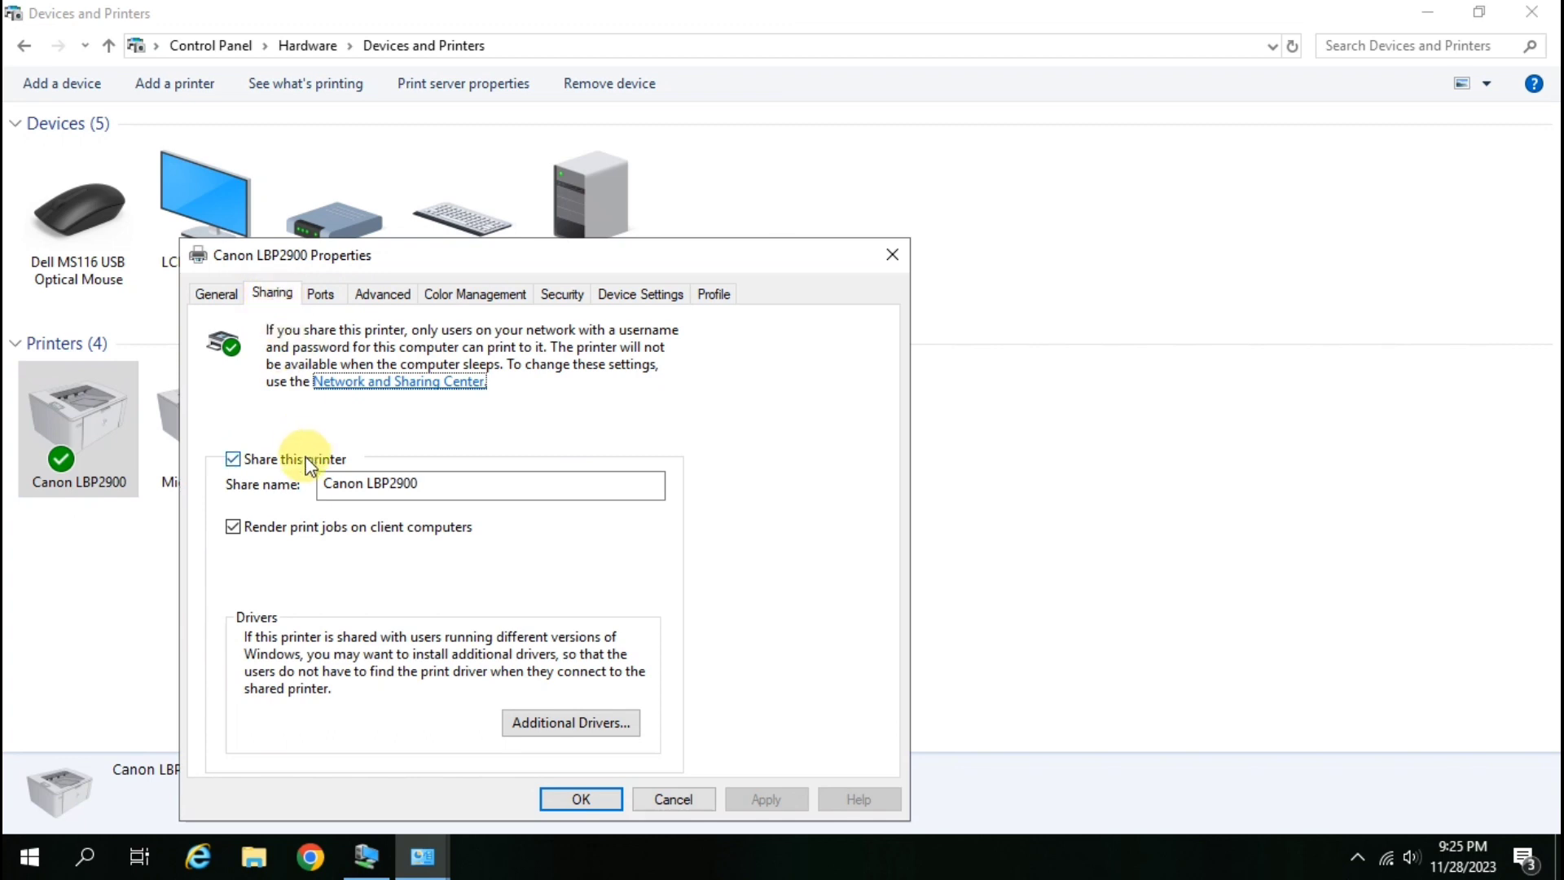
# Accept the Canon LBP2900's properties, close the host's Devices and Printers window and refresh the desktop
pyautogui.click(581, 798)
pyautogui.click(838, 454)
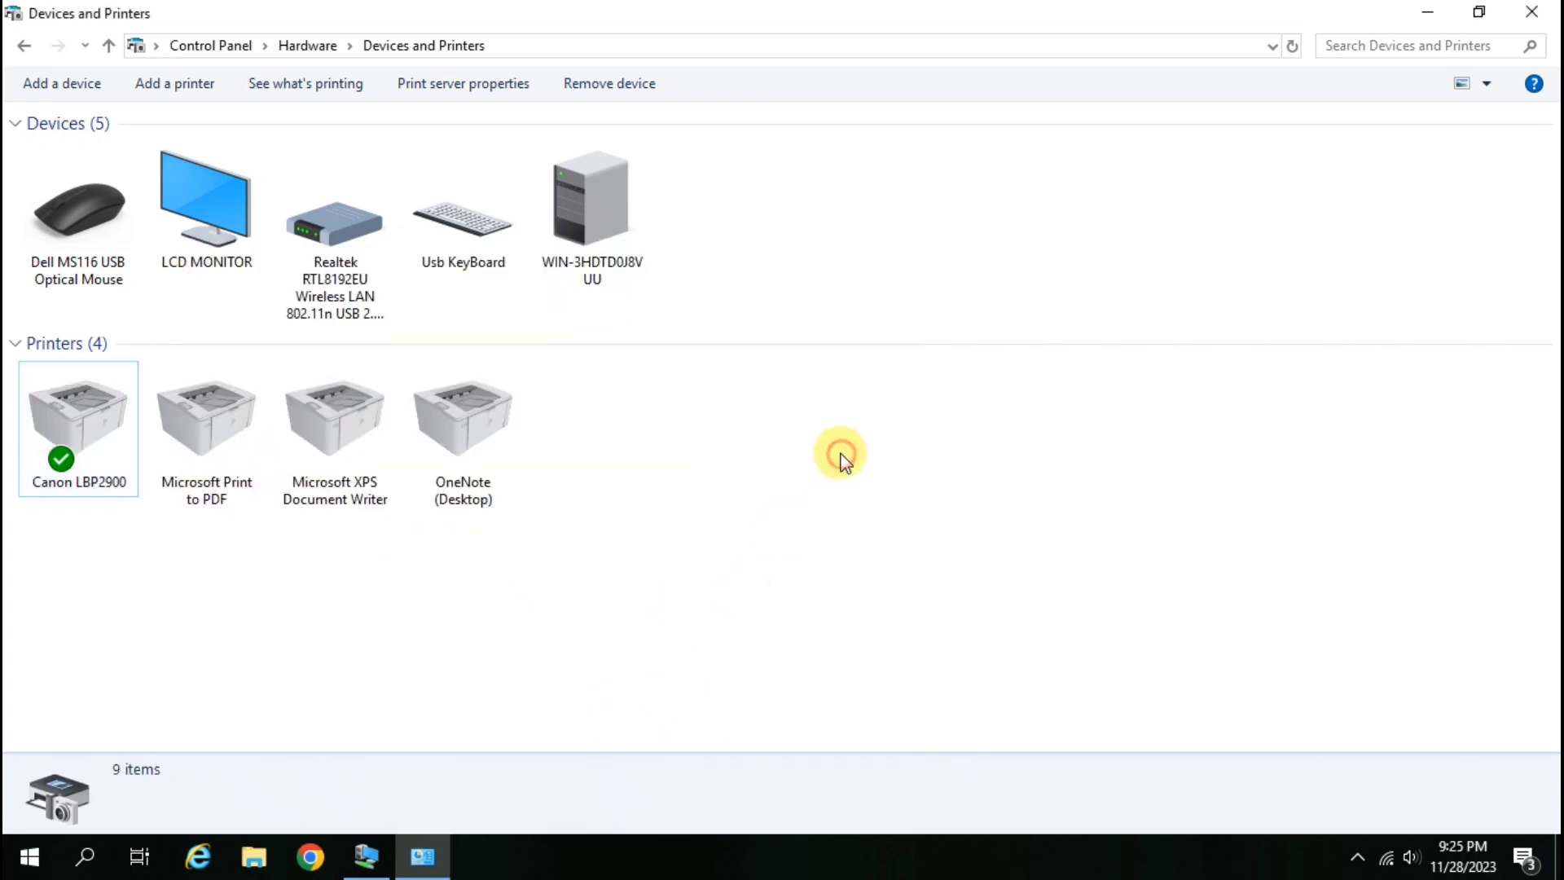
pyautogui.click(116, 472)
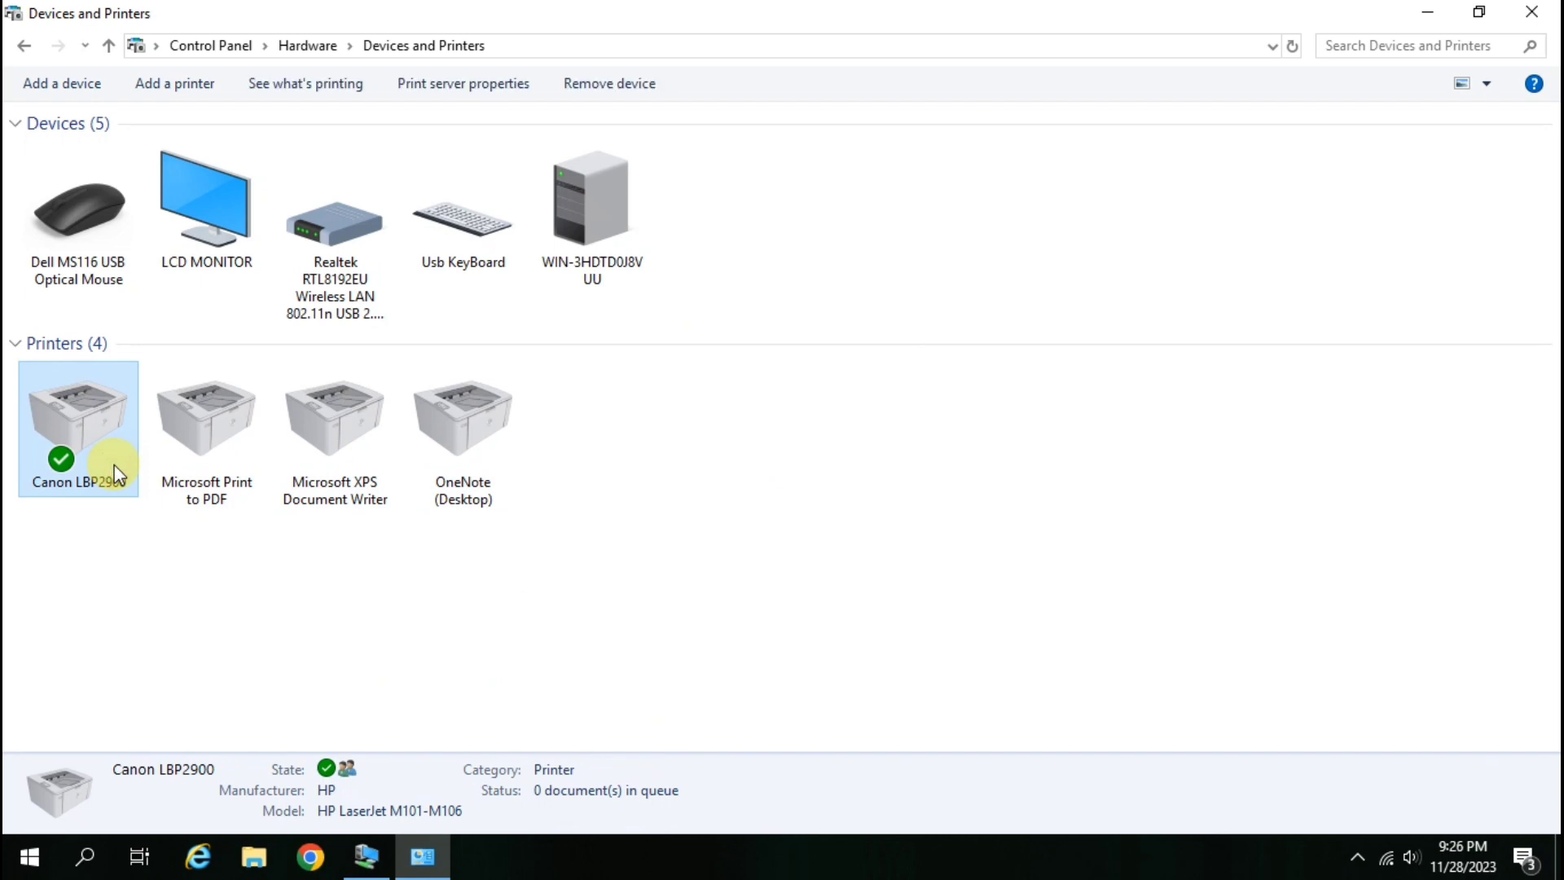
pyautogui.click(1531, 12)
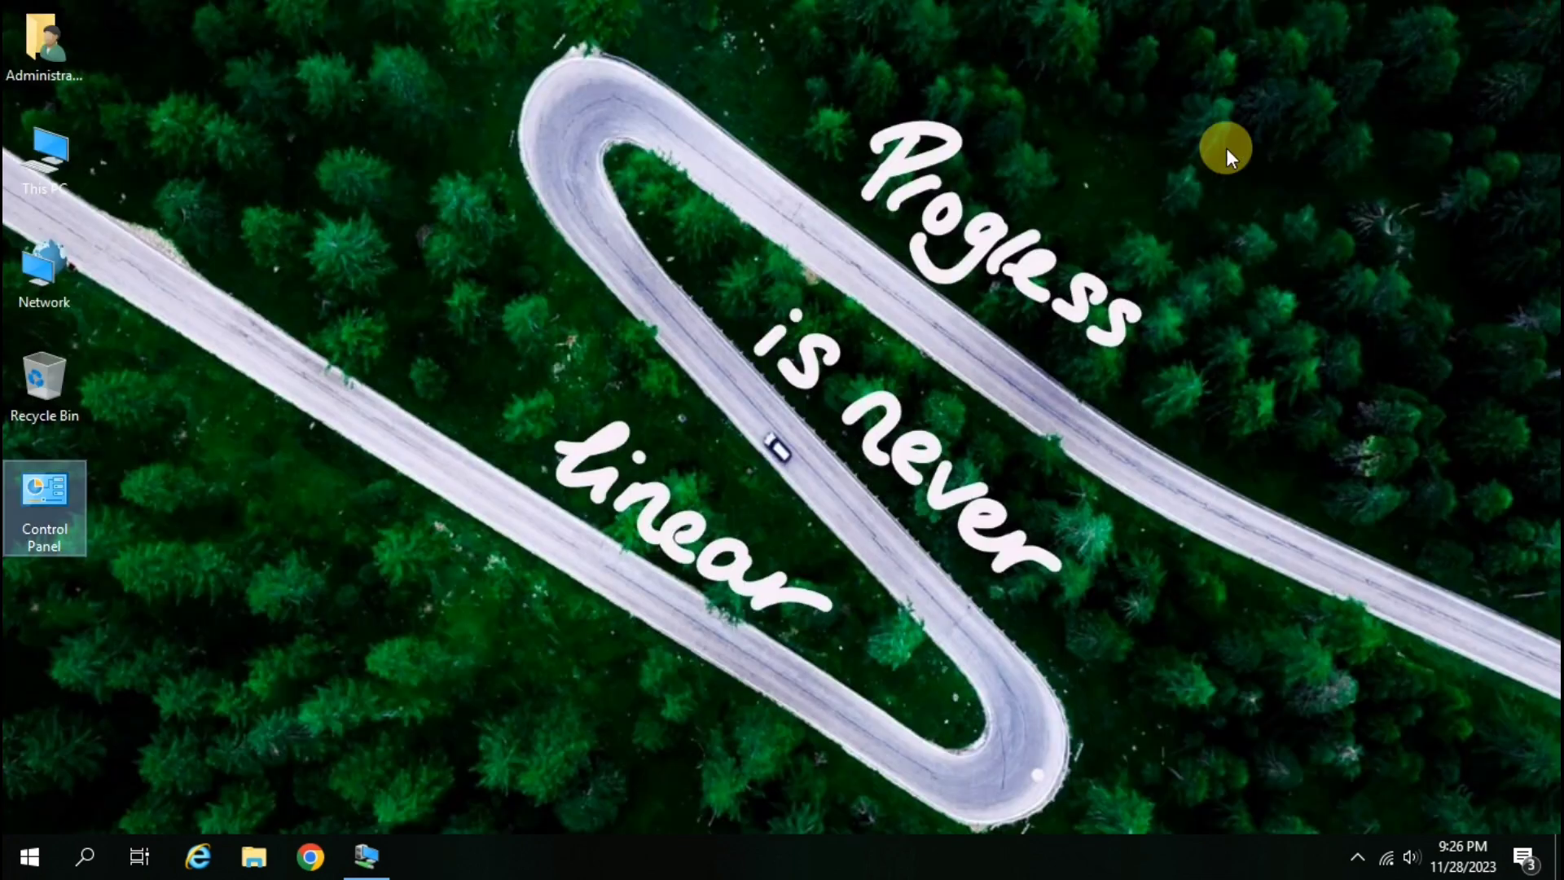
pyautogui.rightClick(602, 231)
pyautogui.click(638, 302)
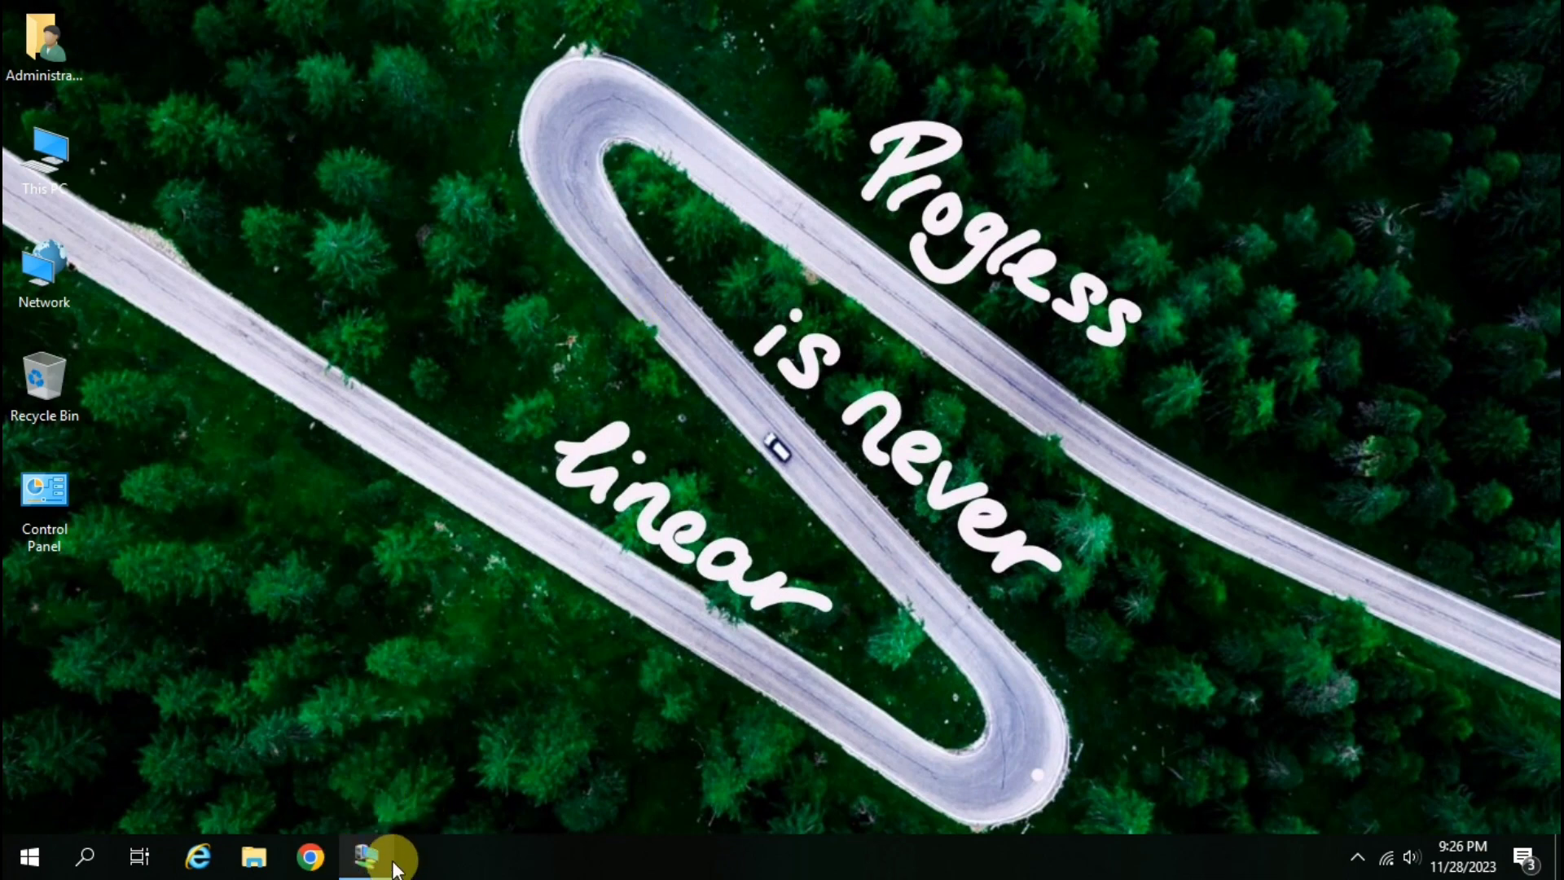
# Switch to the Server-2019 remote session and open Devices and Printers from its Control Panel's Hardware category
pyautogui.click(368, 865)
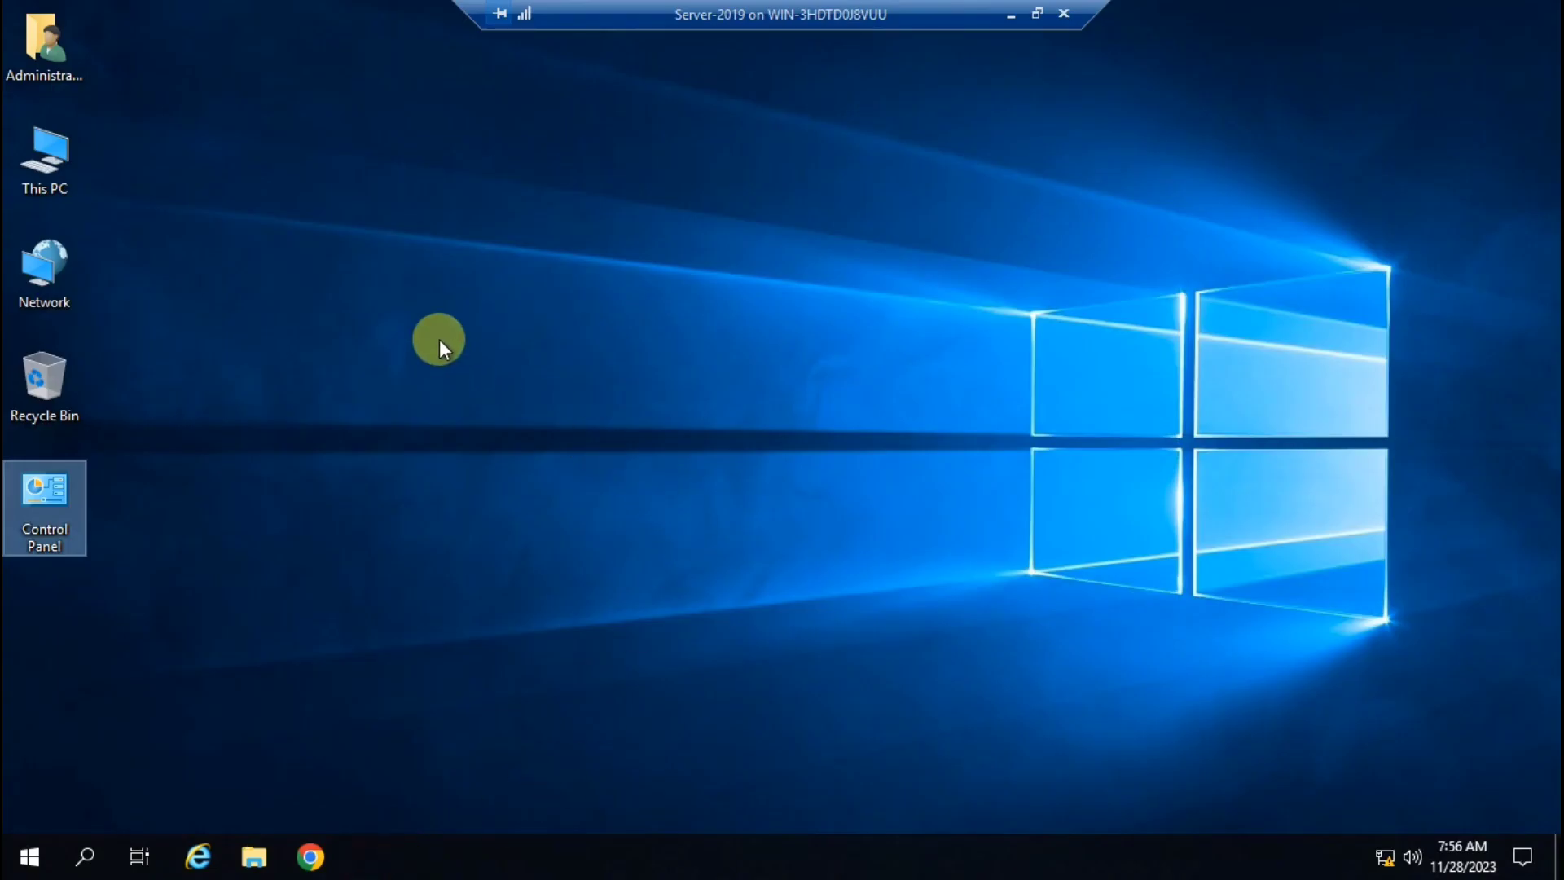
pyautogui.rightClick(440, 341)
pyautogui.click(543, 404)
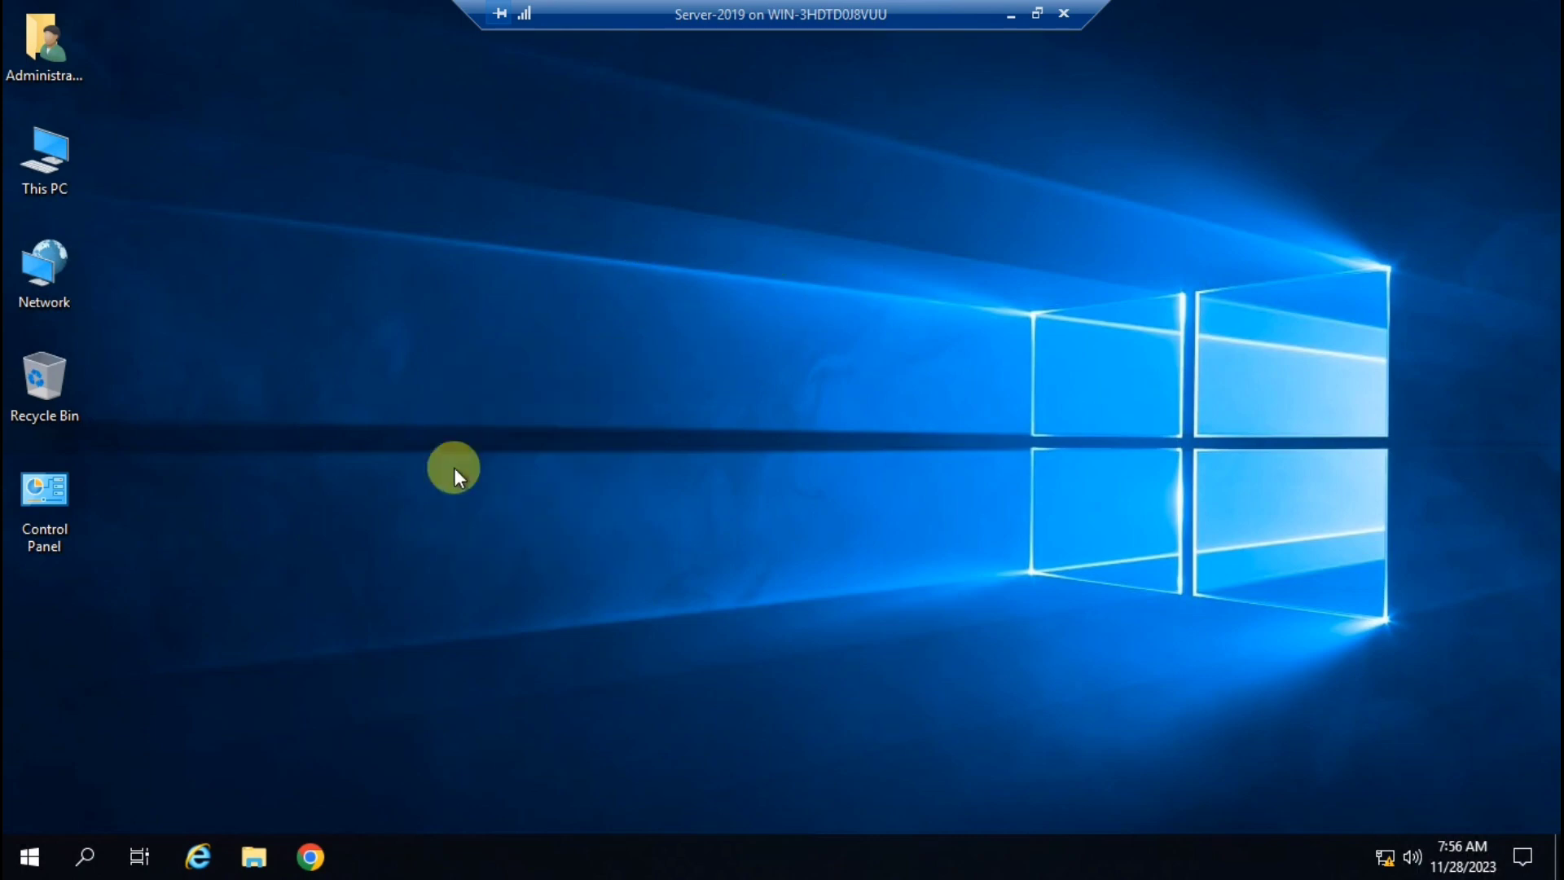
pyautogui.doubleClick(39, 494)
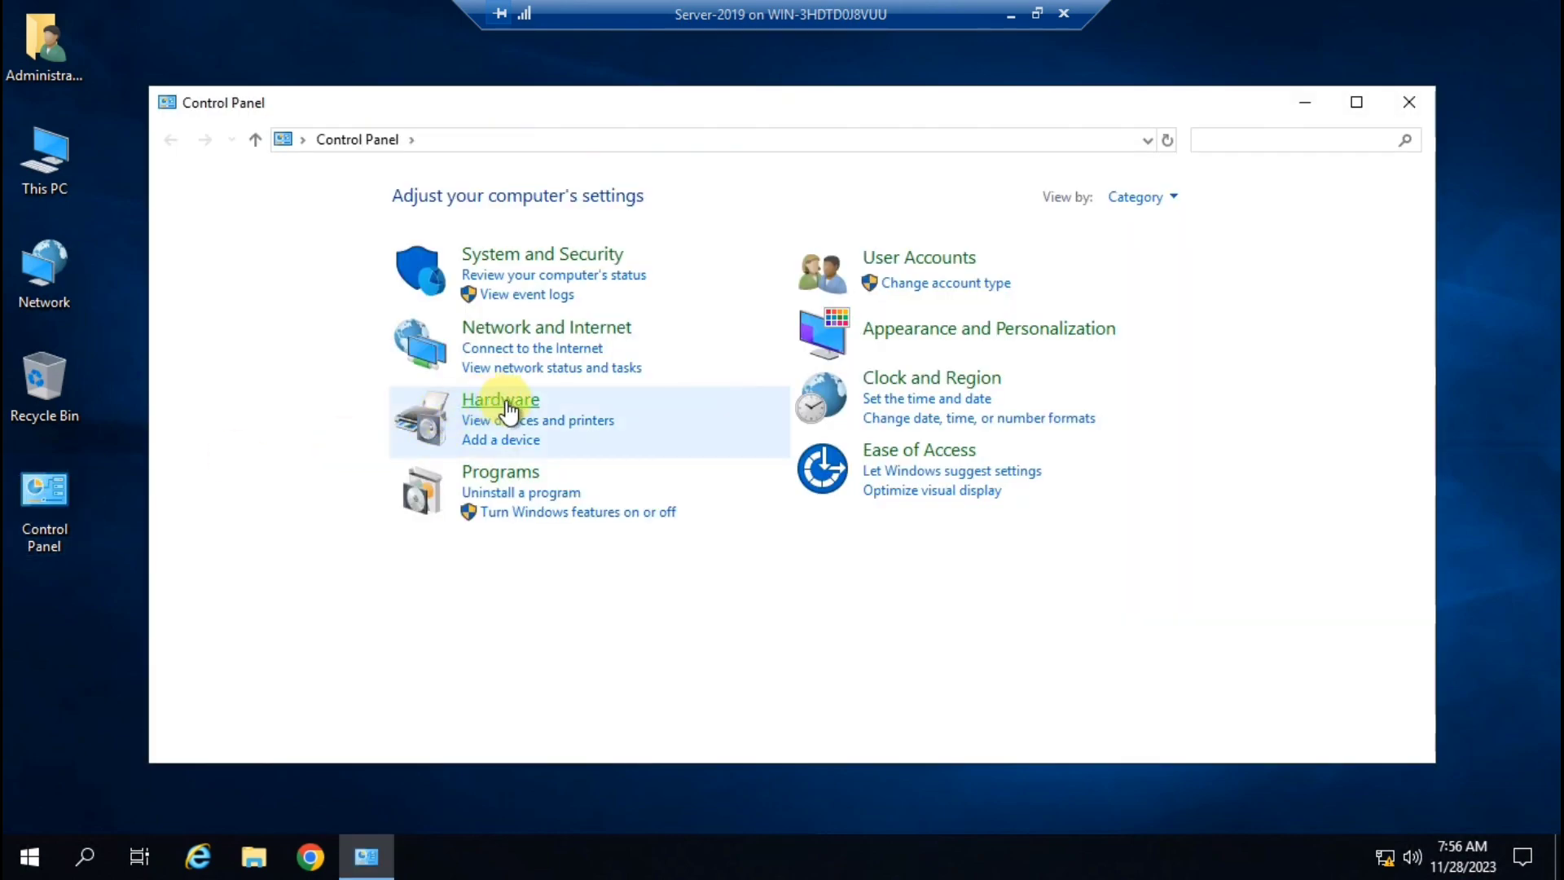
pyautogui.click(514, 403)
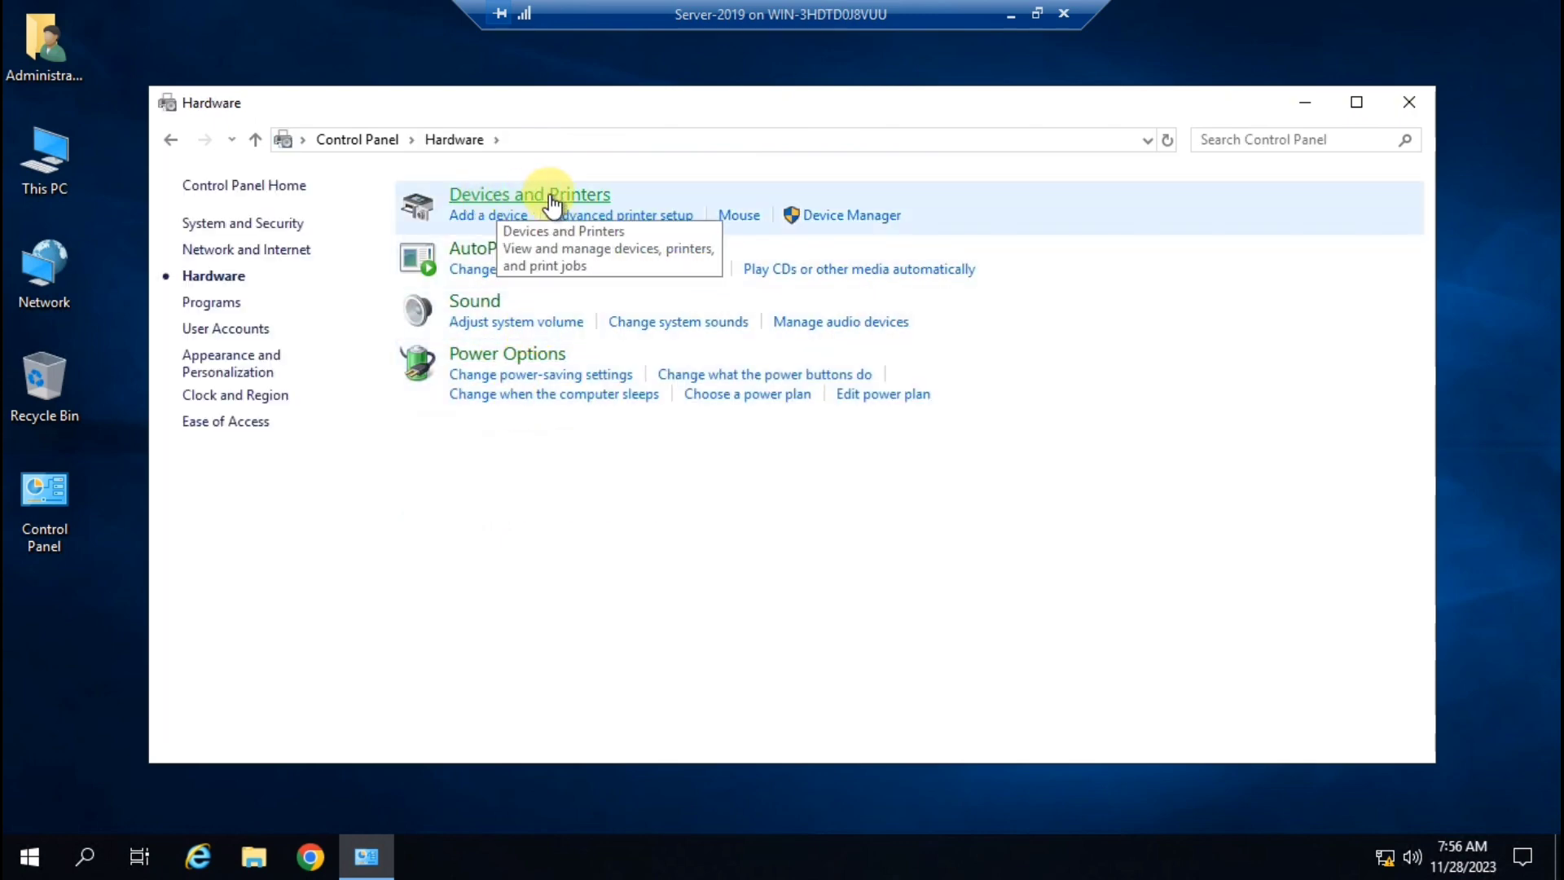
pyautogui.click(550, 199)
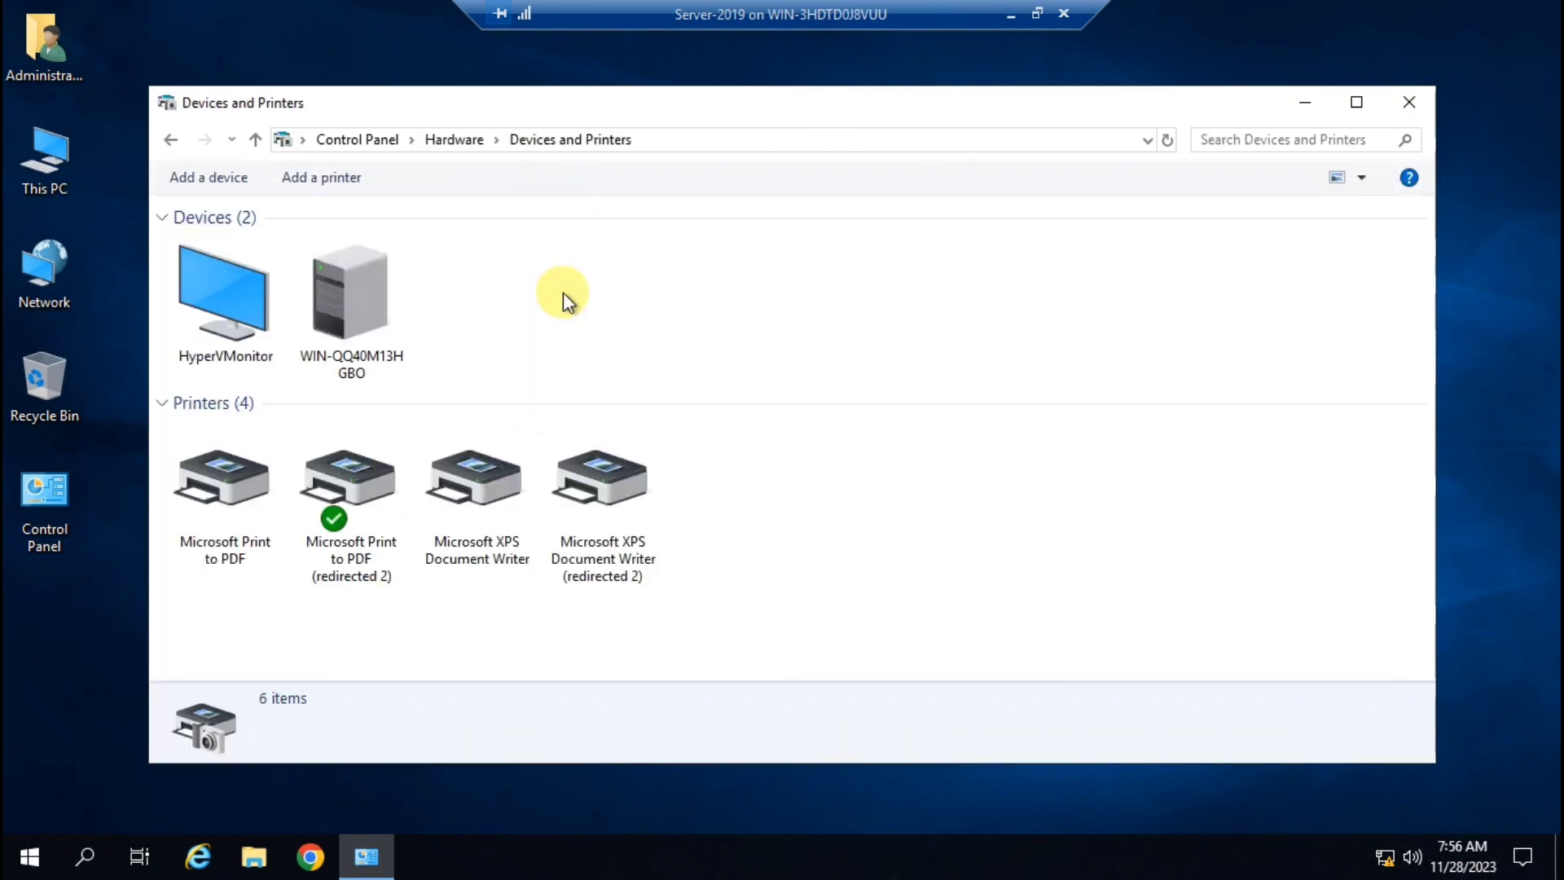
# Start adding a printer that isn't listed and select the shared printer by name as \\10.0.0.2\Canon LBP2900
pyautogui.click(340, 179)
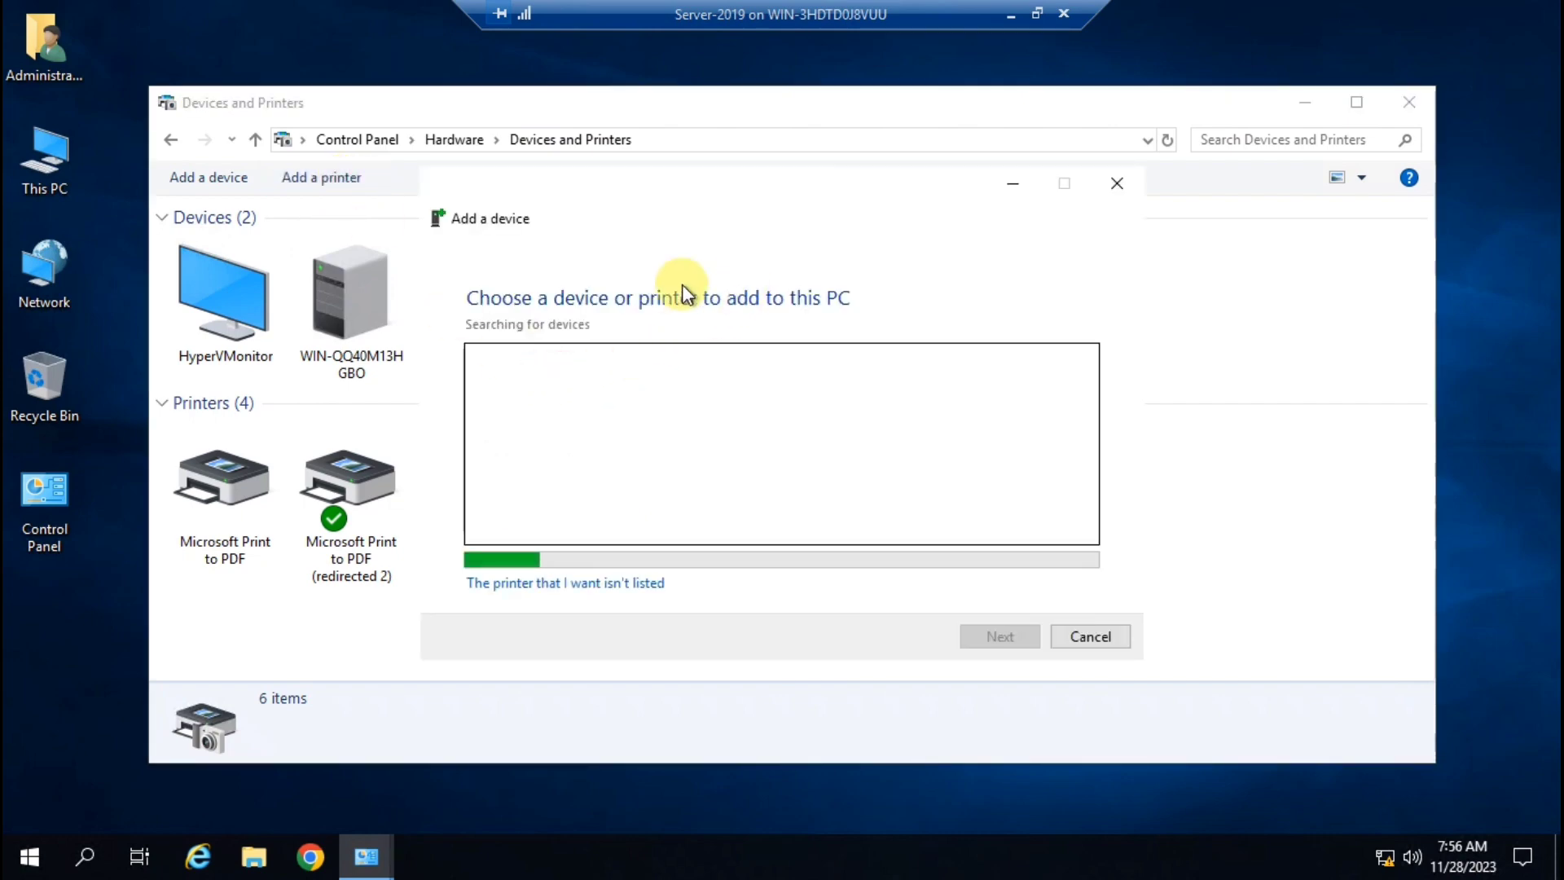
pyautogui.click(561, 585)
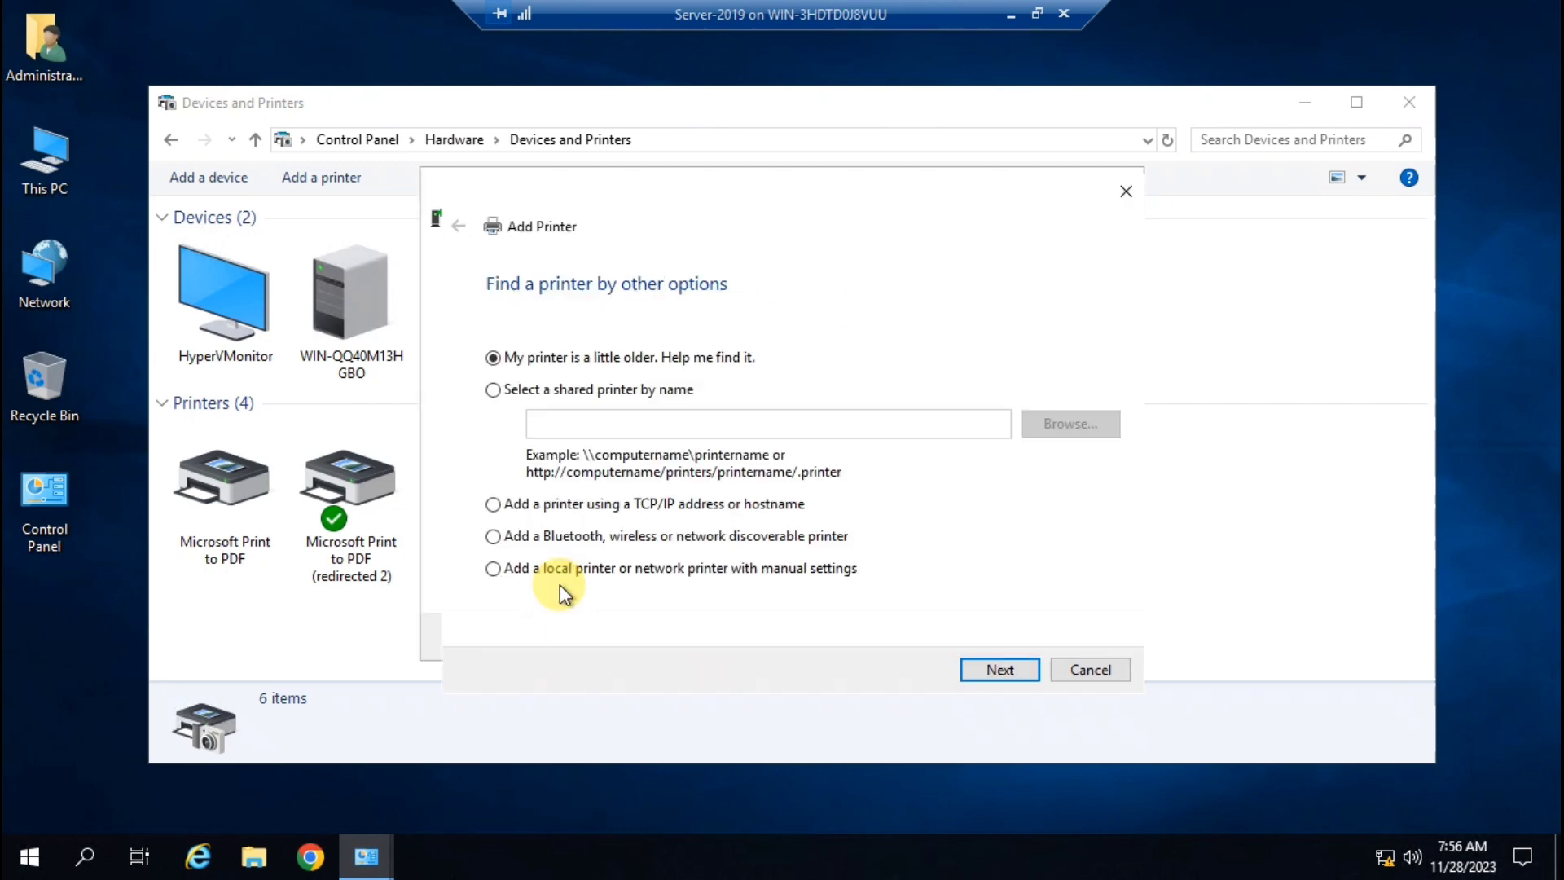
pyautogui.click(554, 390)
pyautogui.click(566, 427)
pyautogui.write('\\\\')
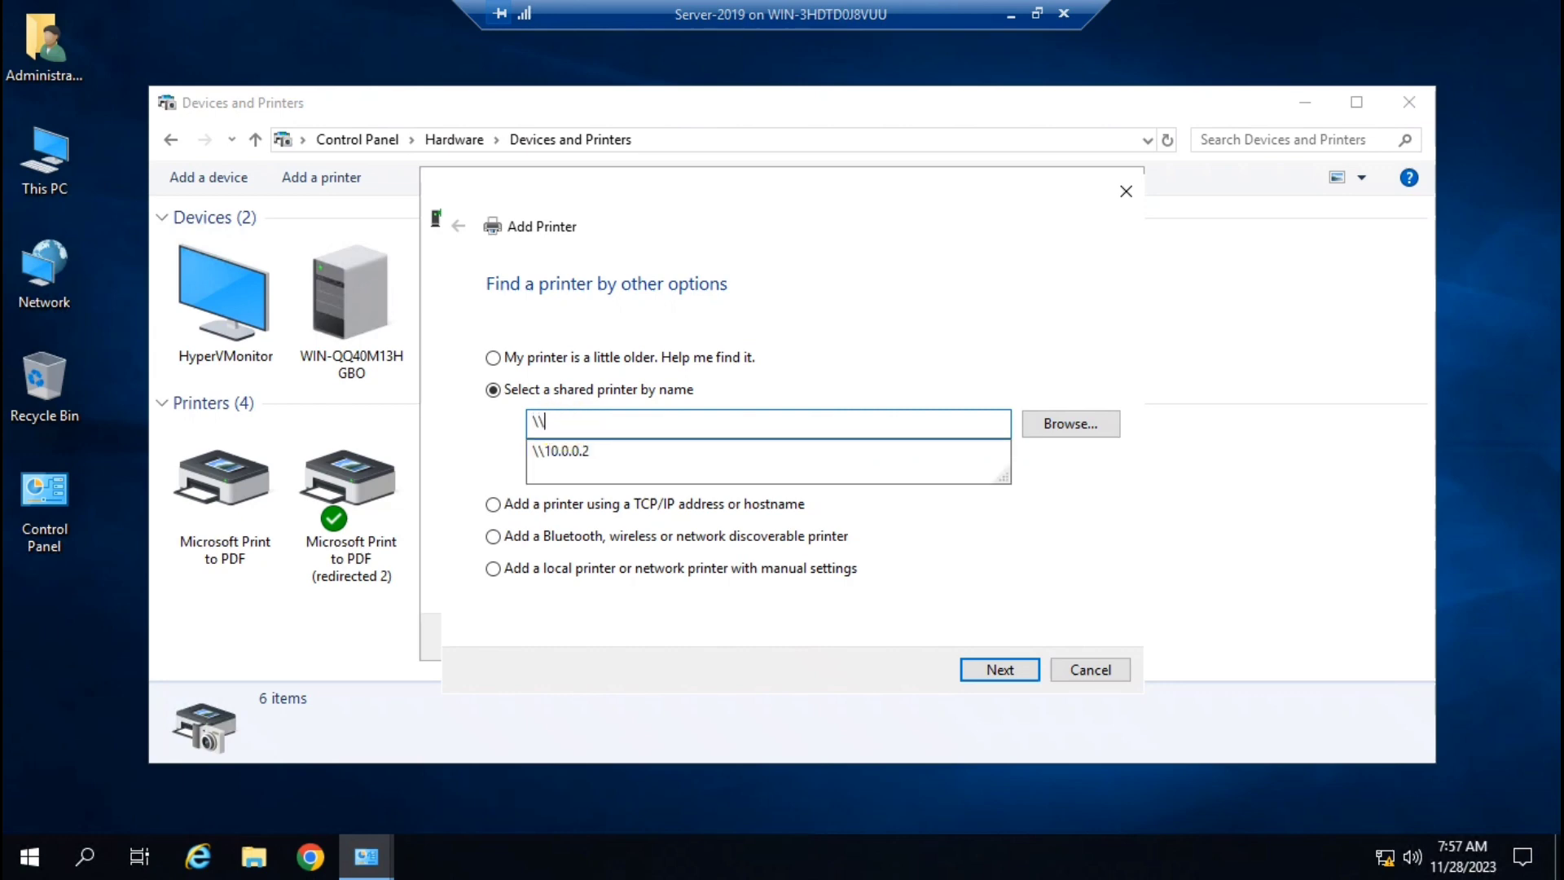
pyautogui.press('Down')
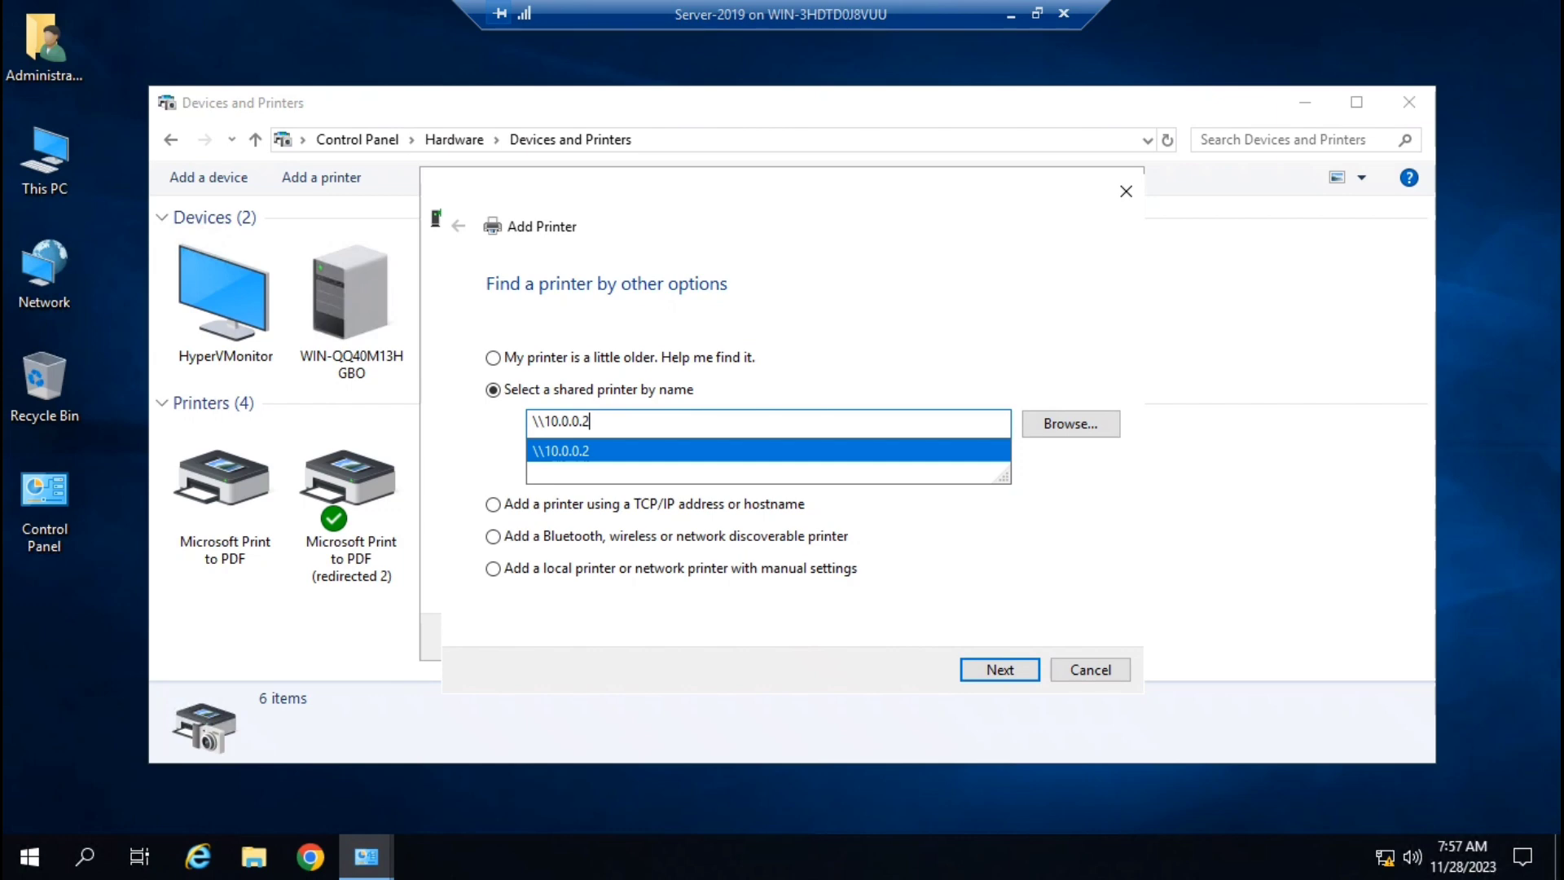
pyautogui.write('\\')
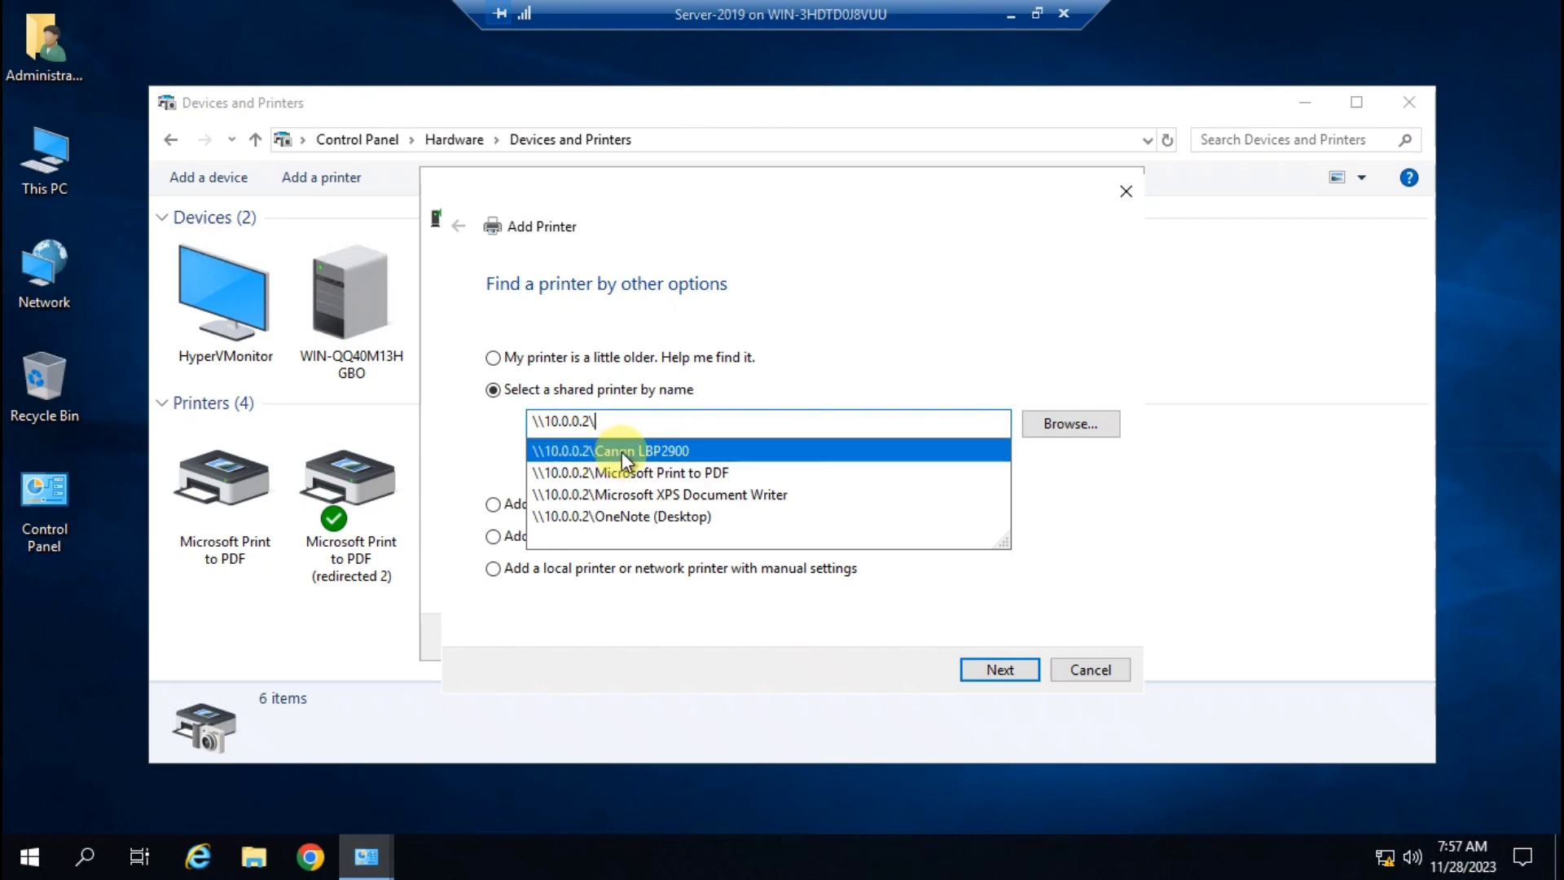
pyautogui.click(693, 452)
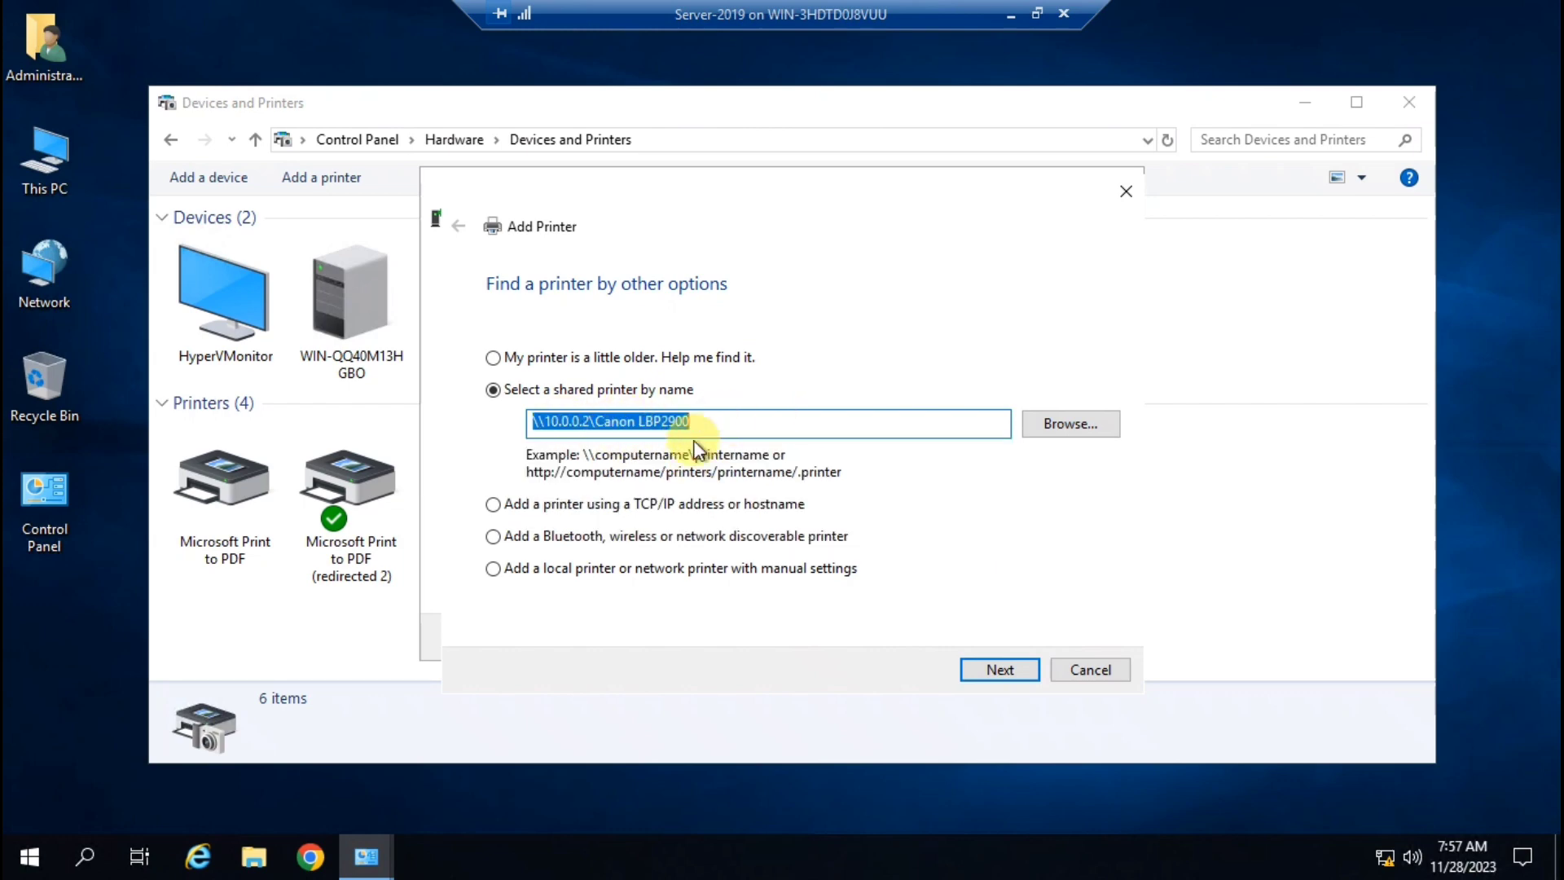
# Install the shared Canon LBP2900's driver, finish adding it as the default printer and close Devices and Printers
pyautogui.click(1001, 668)
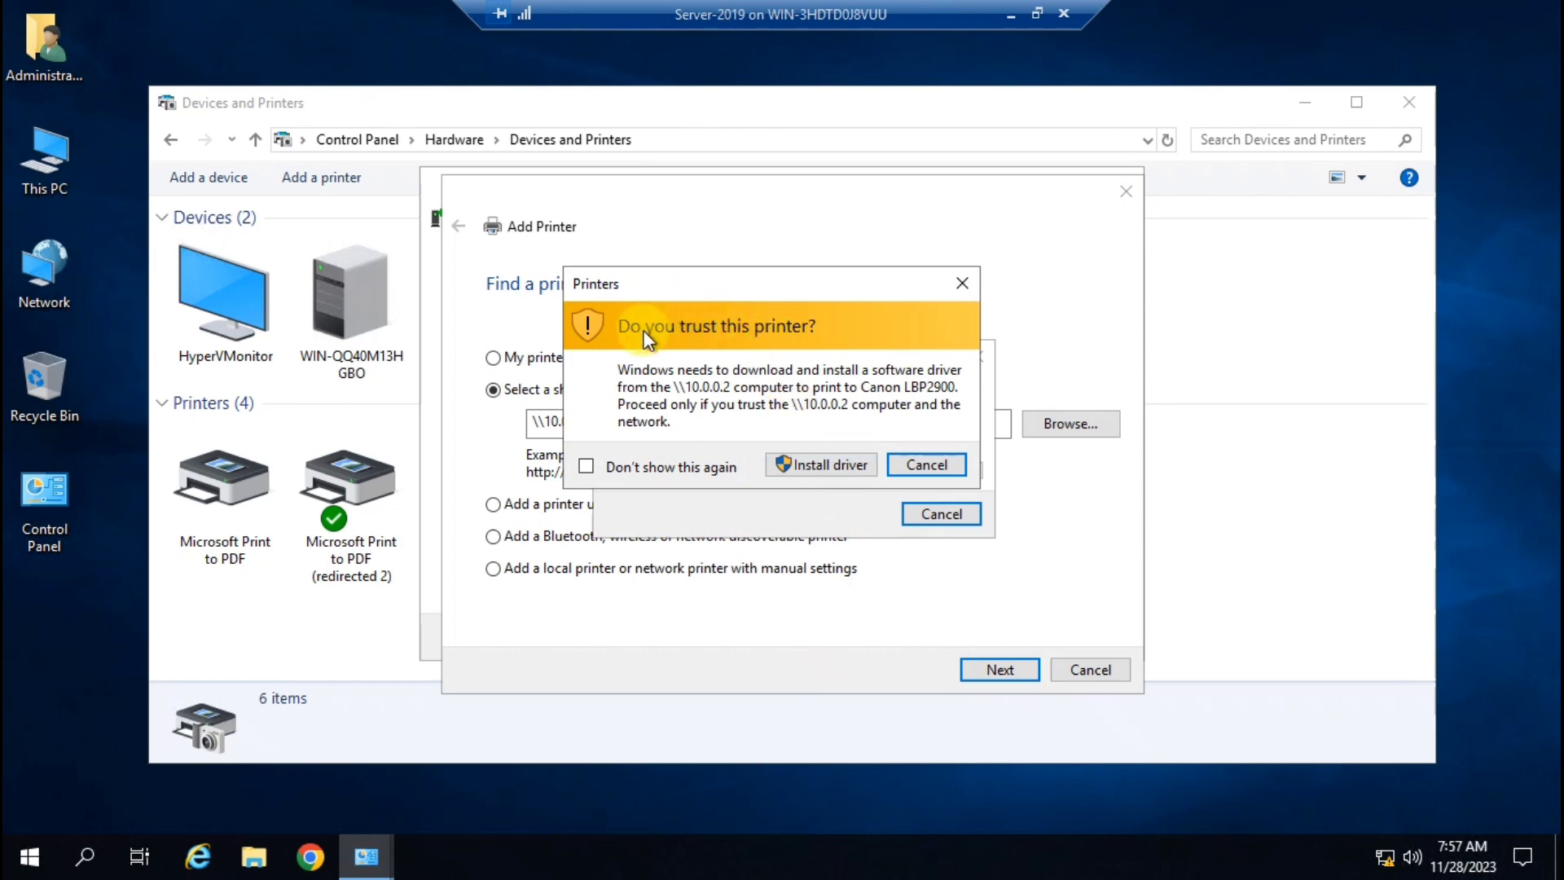
pyautogui.click(829, 467)
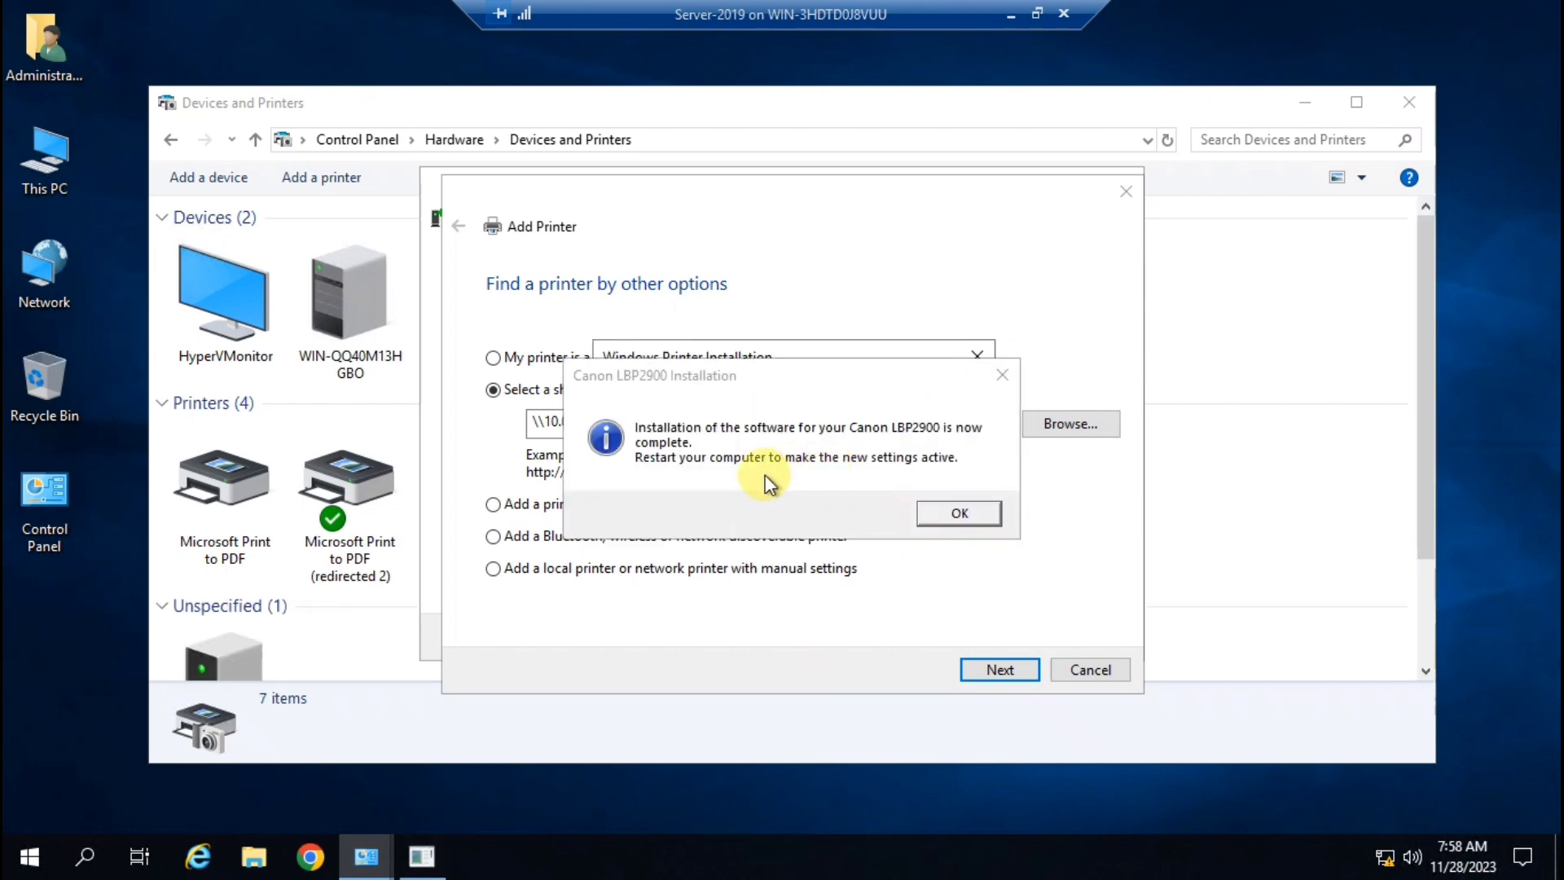
pyautogui.click(946, 515)
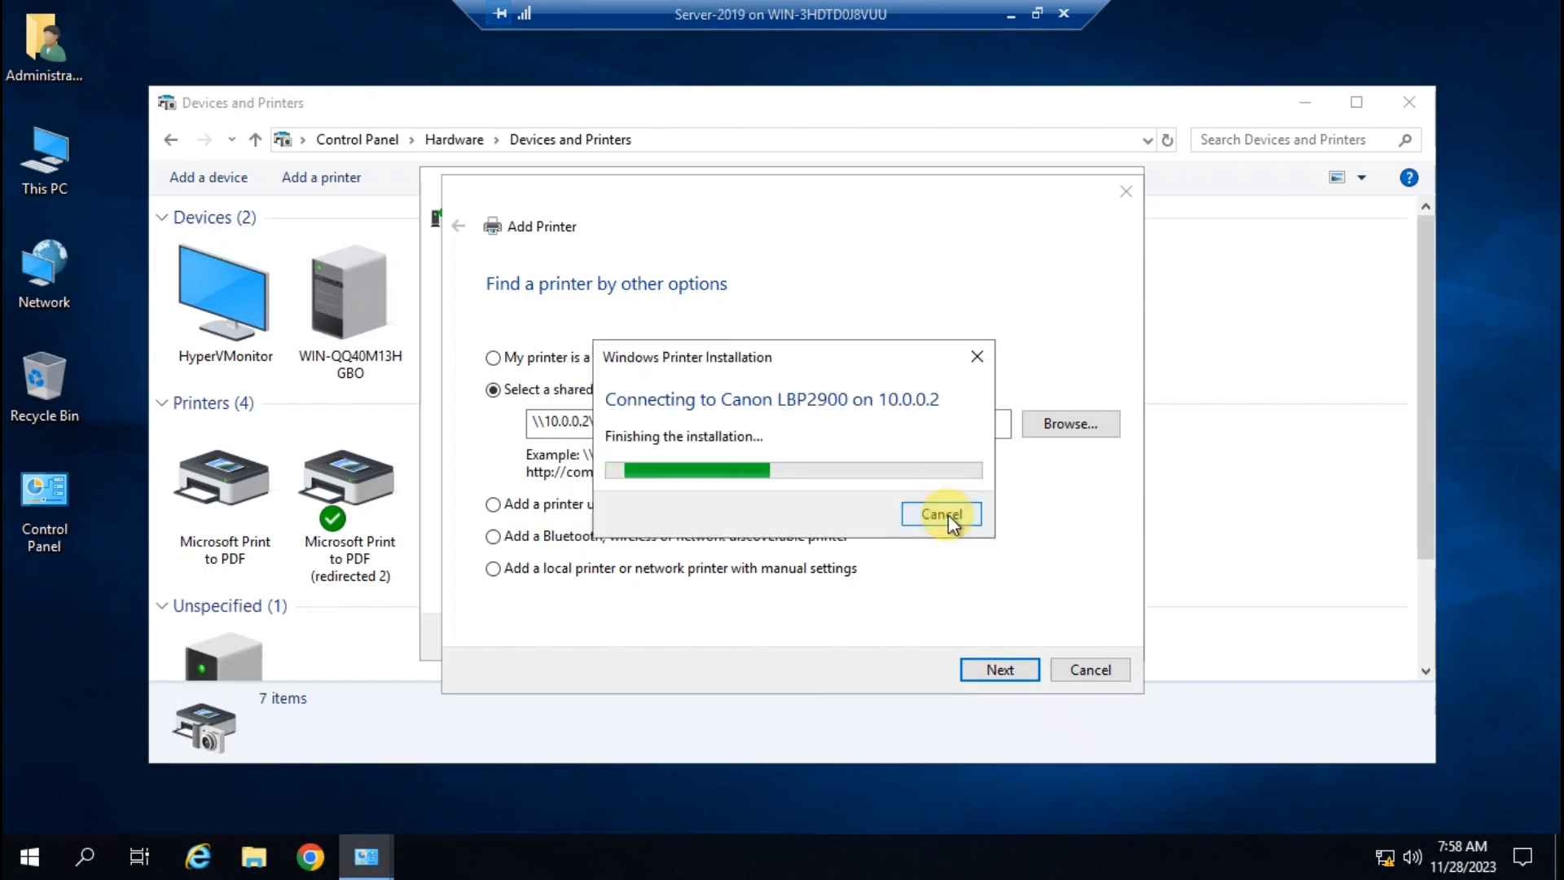
pyautogui.click(1005, 670)
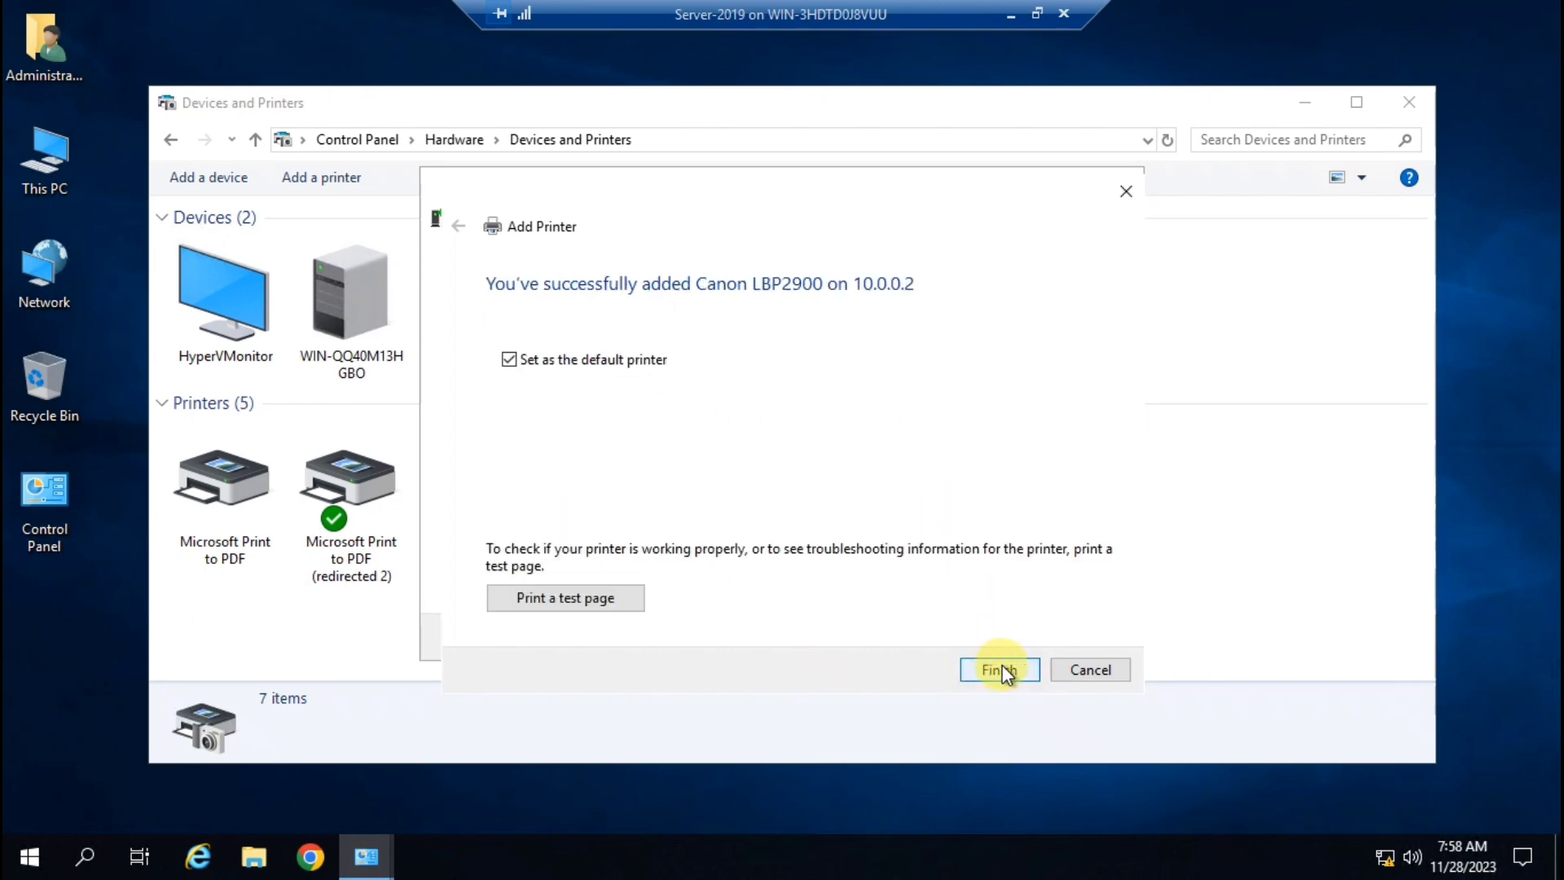
pyautogui.click(1003, 667)
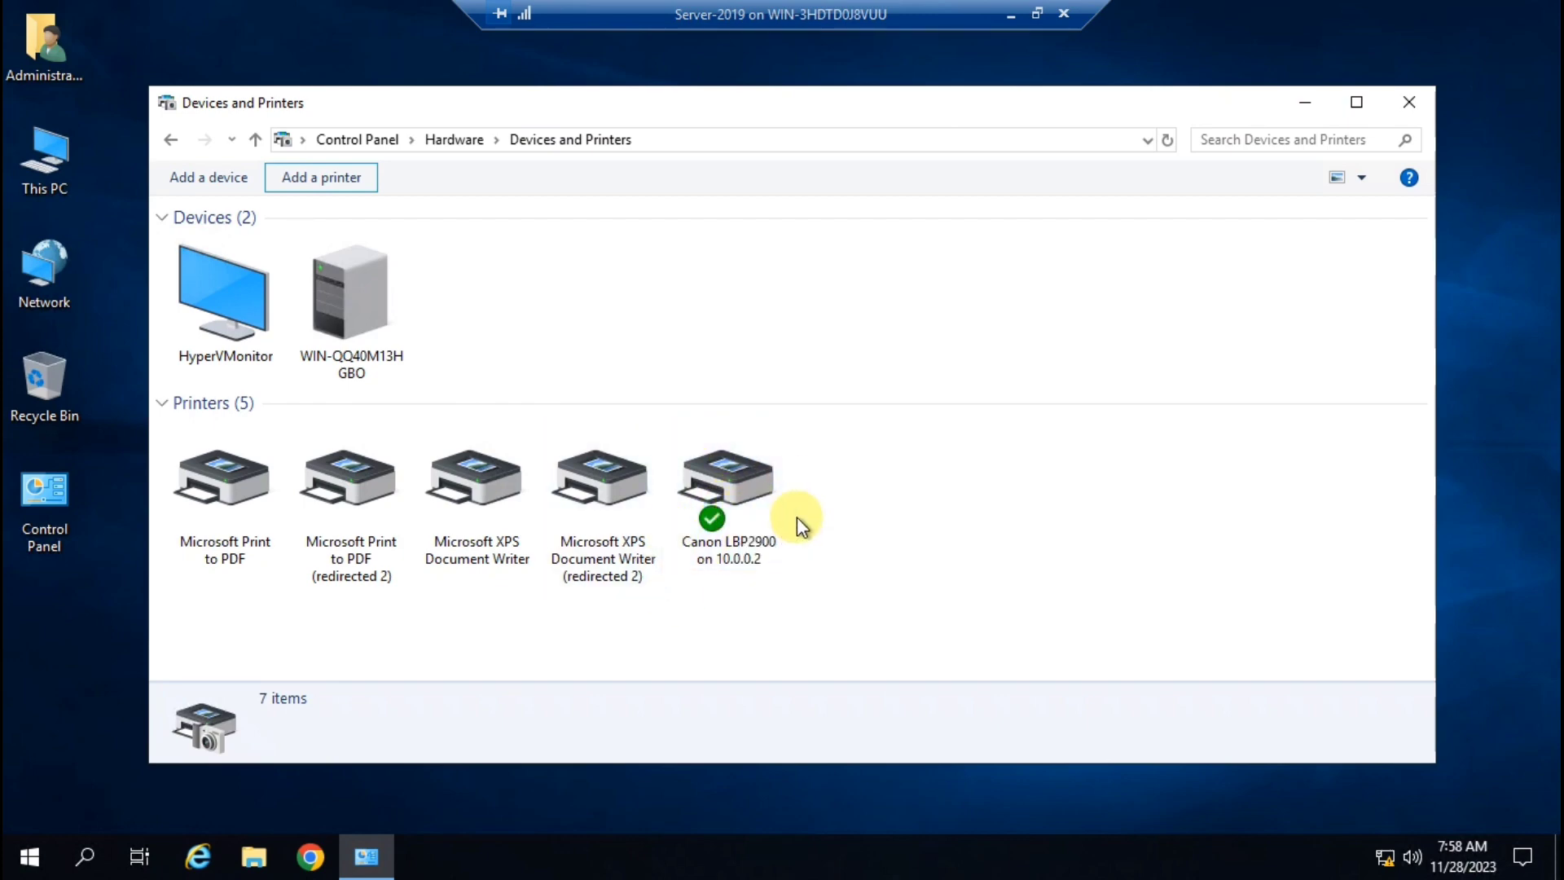
pyautogui.click(720, 491)
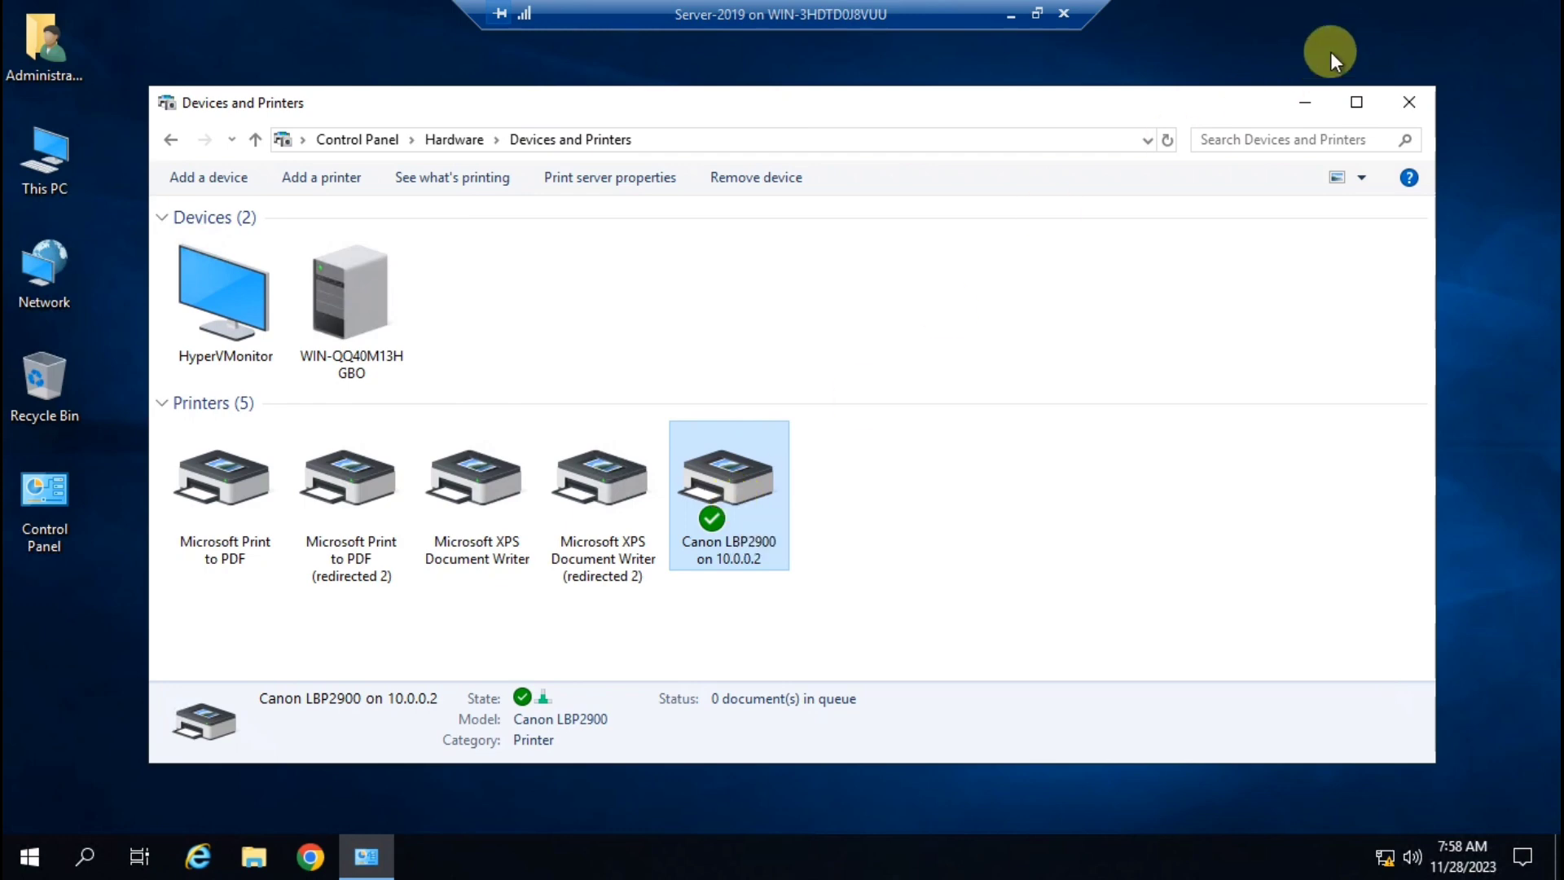
pyautogui.click(1408, 102)
# Launch WordPad in the remote session and write WELCOME in the blank document
pyautogui.press('super+r')
pyautogui.write('wordpa')
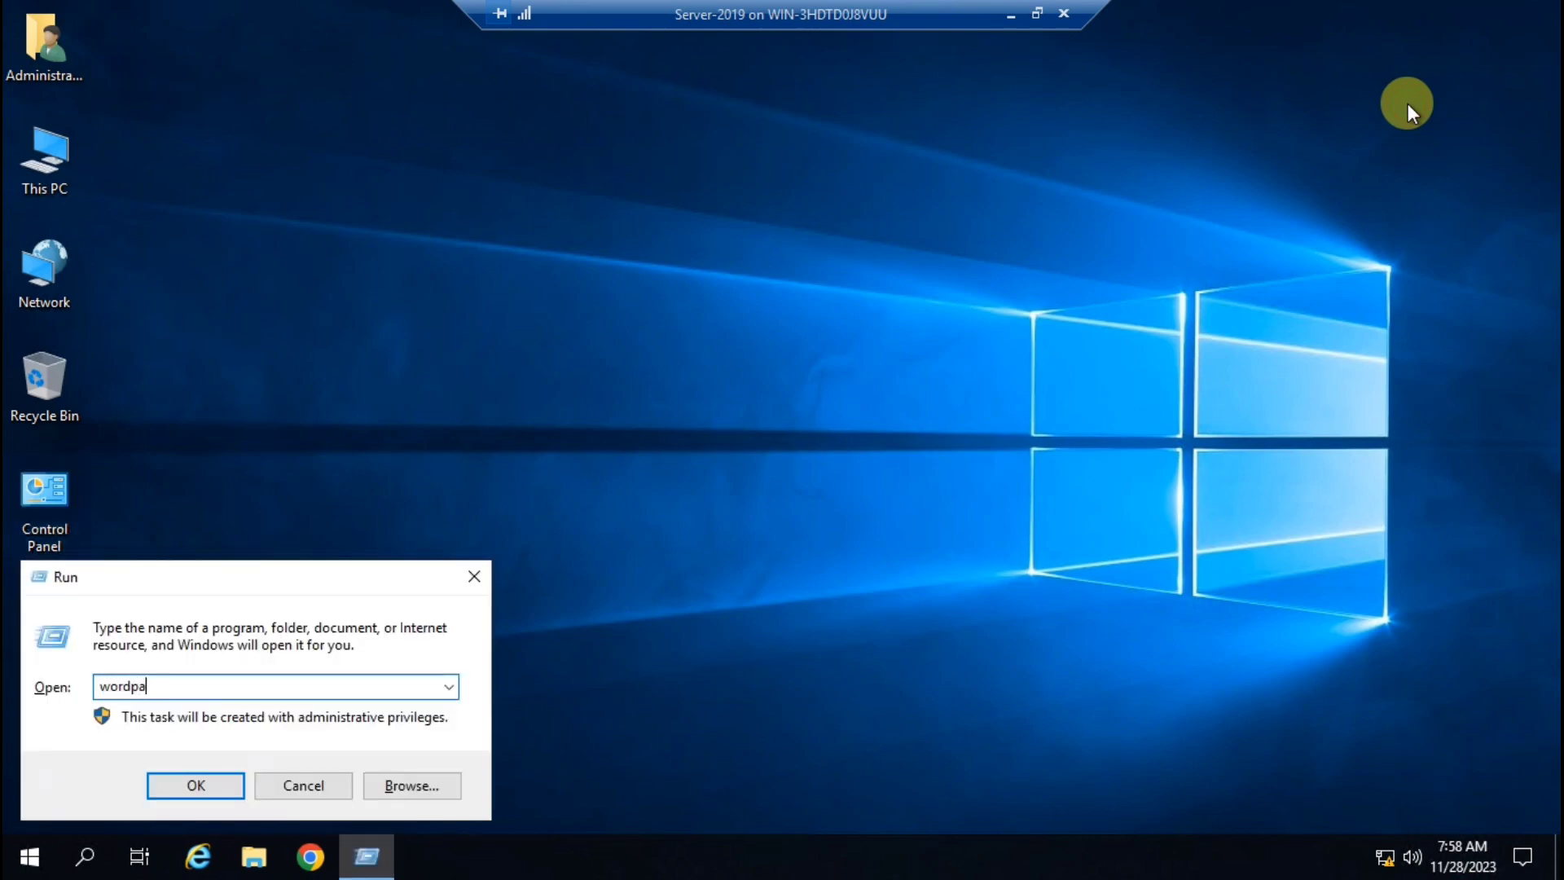
pyautogui.write('d')
pyautogui.press('Return')
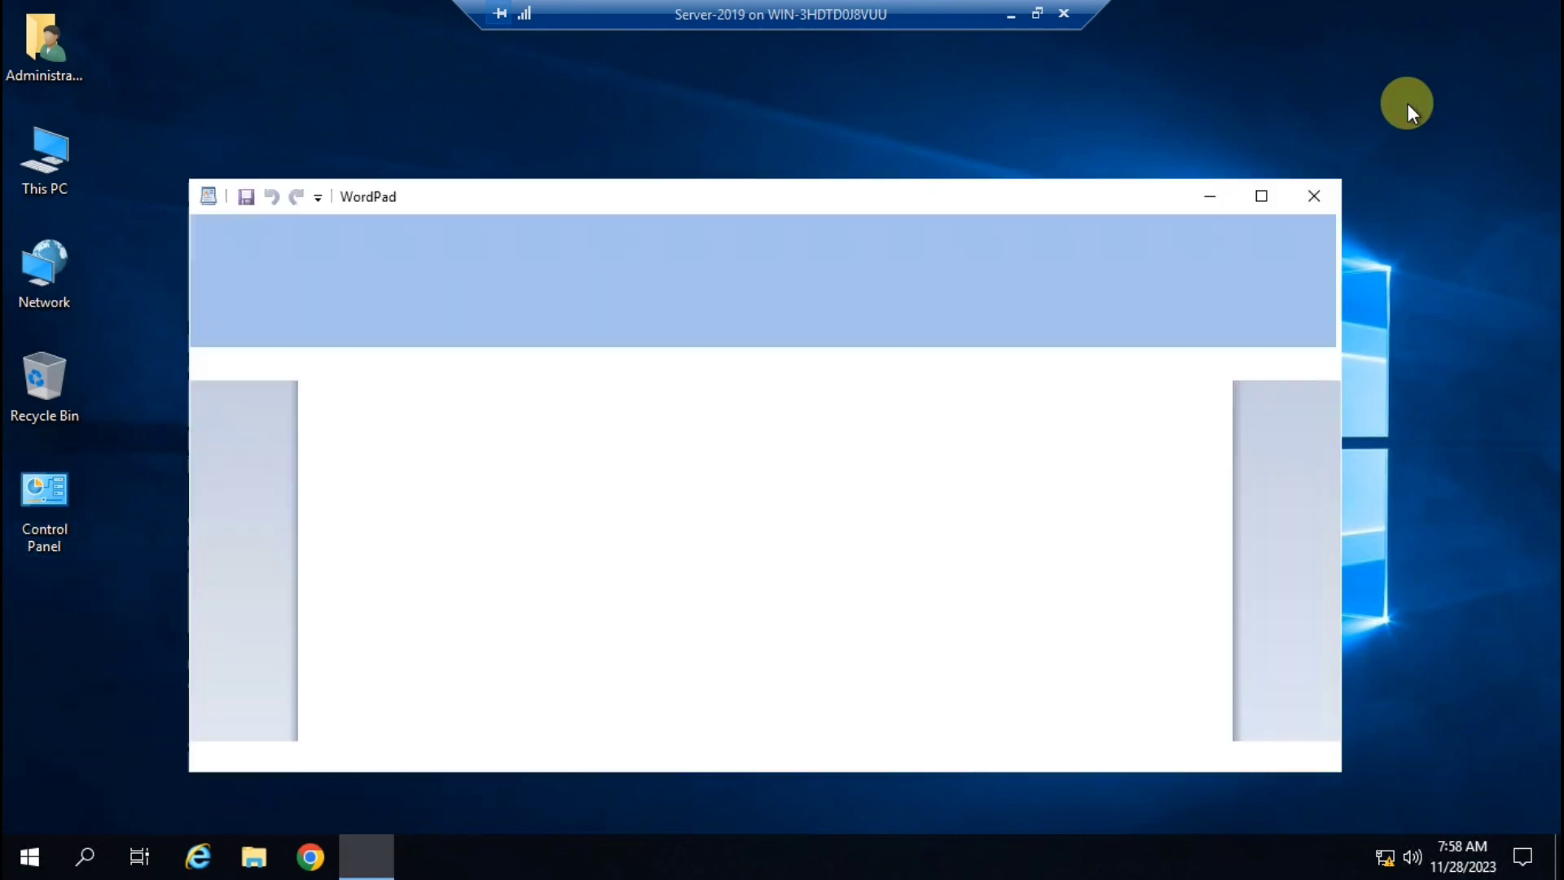
pyautogui.write('WELCOME')
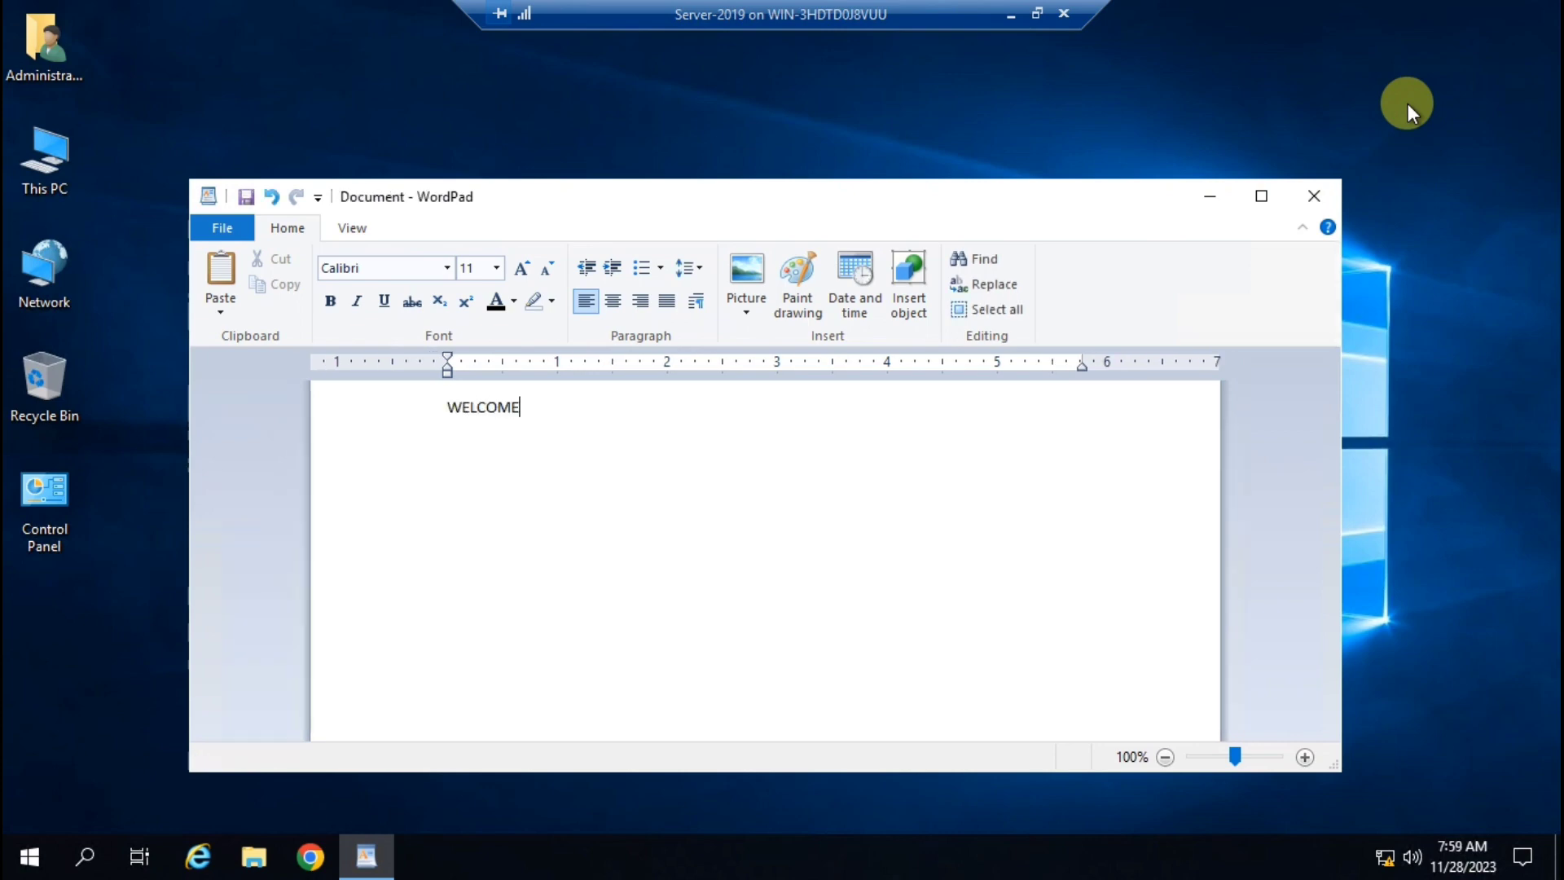
# Enlarge the whole WELCOME text to font size 72 and maximize the WordPad window
pyautogui.hotkey('ctrl', 'a')
pyautogui.click(522, 269)
pyautogui.click(522, 269)
pyautogui.click(522, 269)
pyautogui.doubleClick(522, 269)
pyautogui.click(522, 269)
pyautogui.doubleClick(522, 269)
pyautogui.click(522, 269)
pyautogui.doubleClick(522, 269)
pyautogui.click(522, 269)
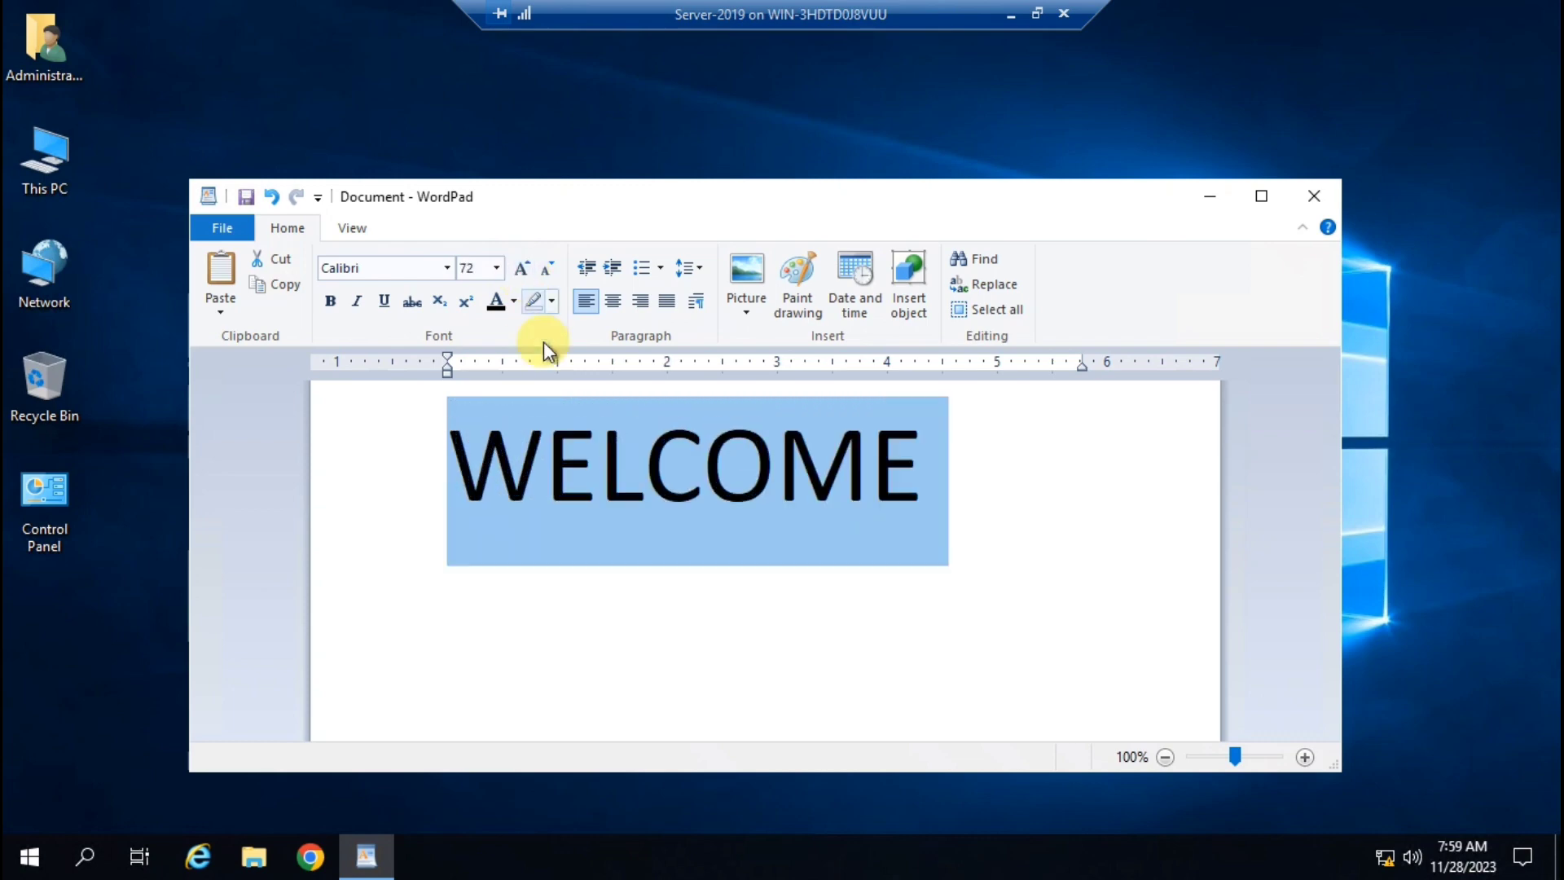
pyautogui.click(1262, 197)
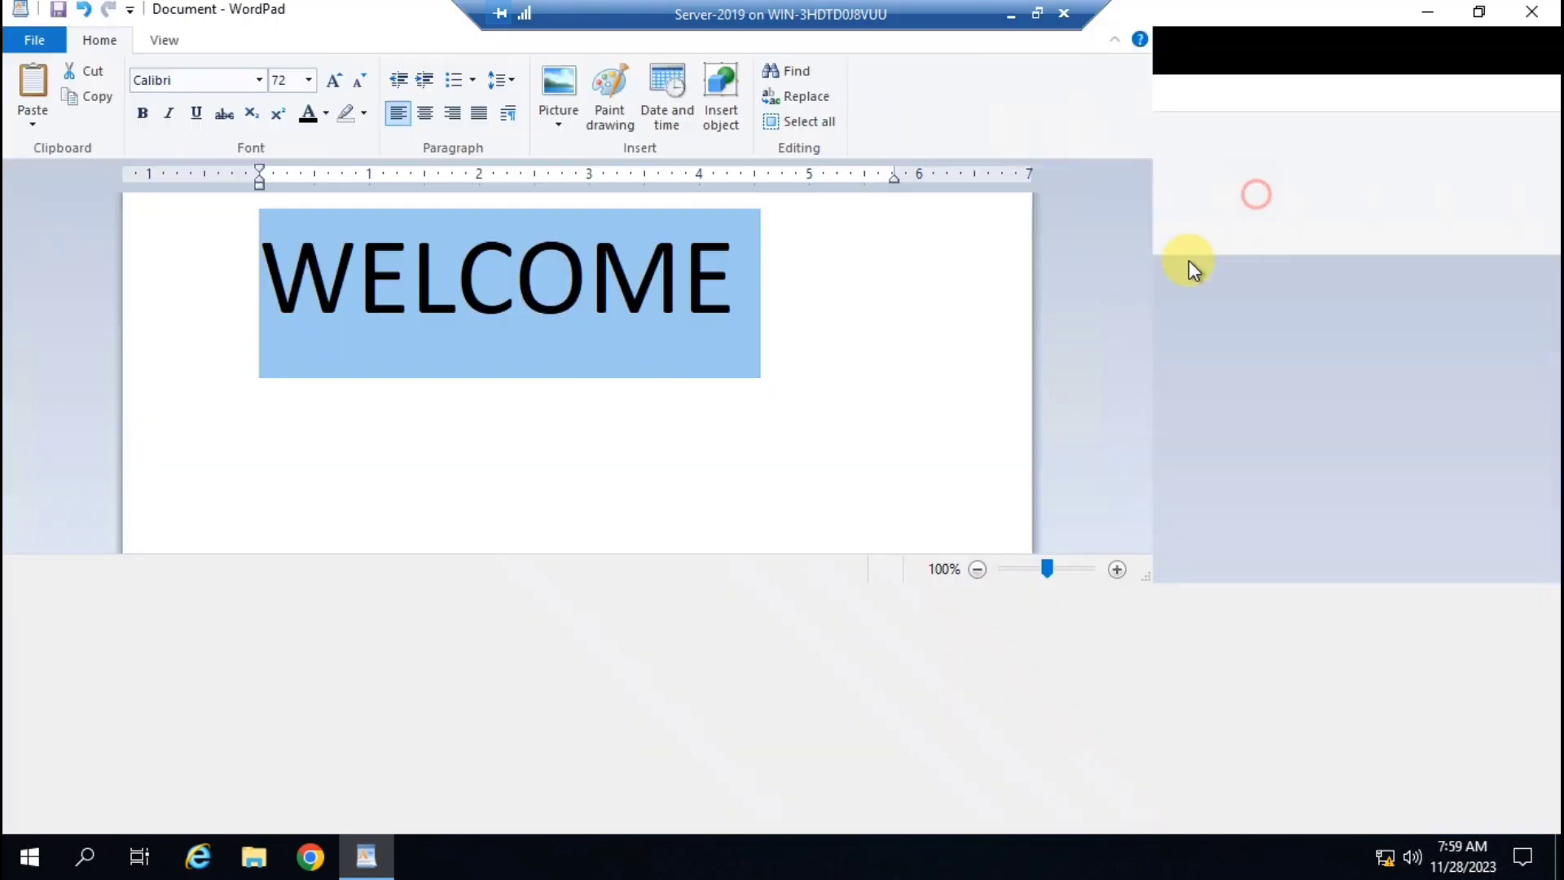
# Print one copy of the document on Canon LBP2900 on 10.0.0.2 and close the printer status window
pyautogui.hotkey('ctrl', 'p')
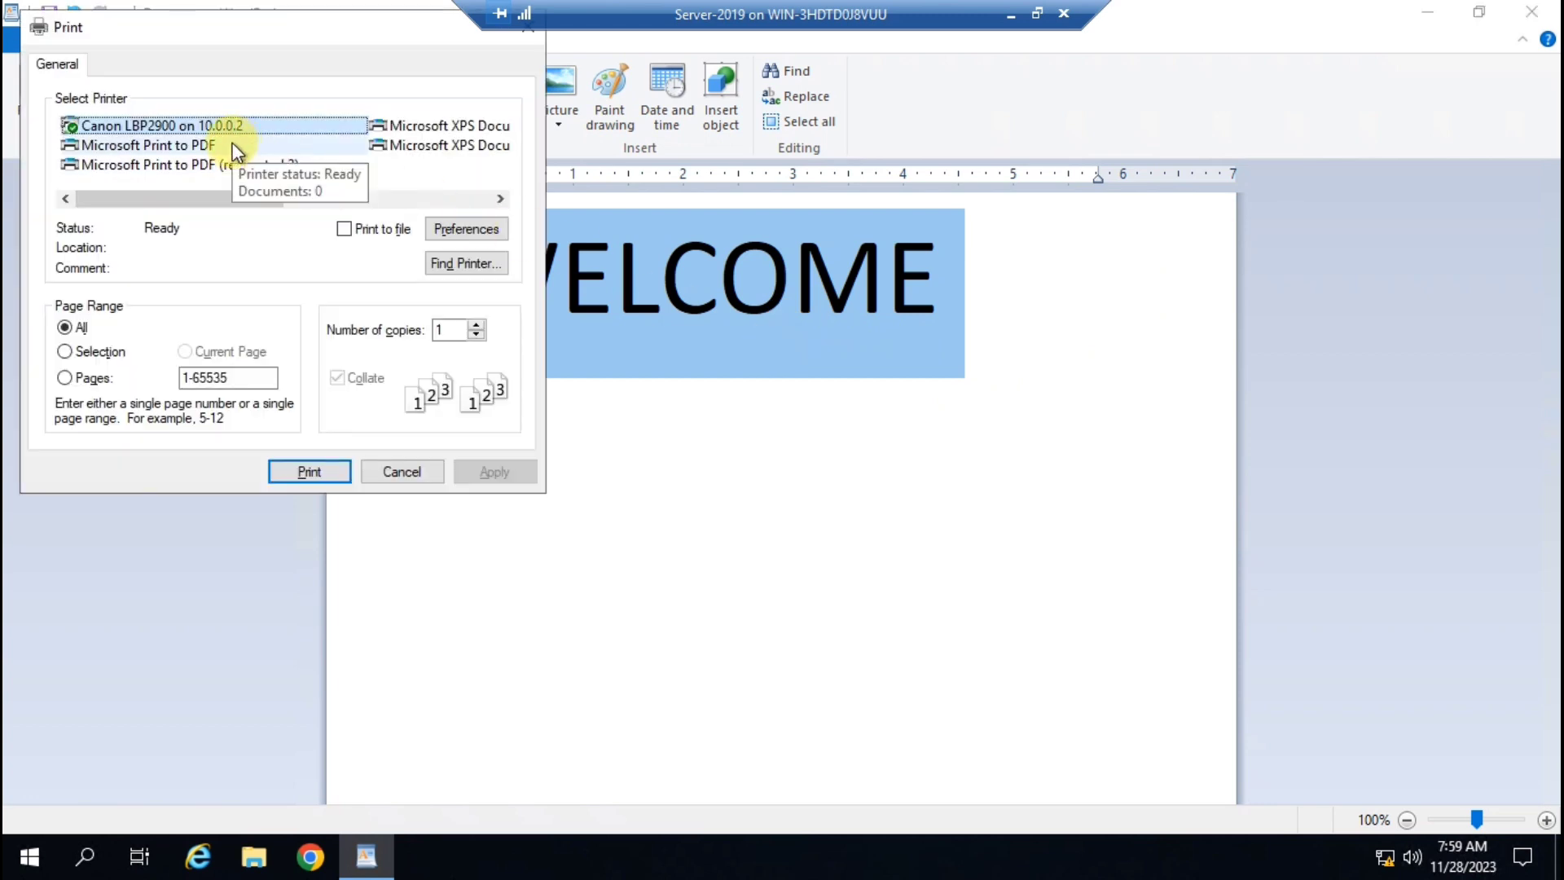
pyautogui.moveTo(247, 36); pyautogui.dragTo(389, 176)
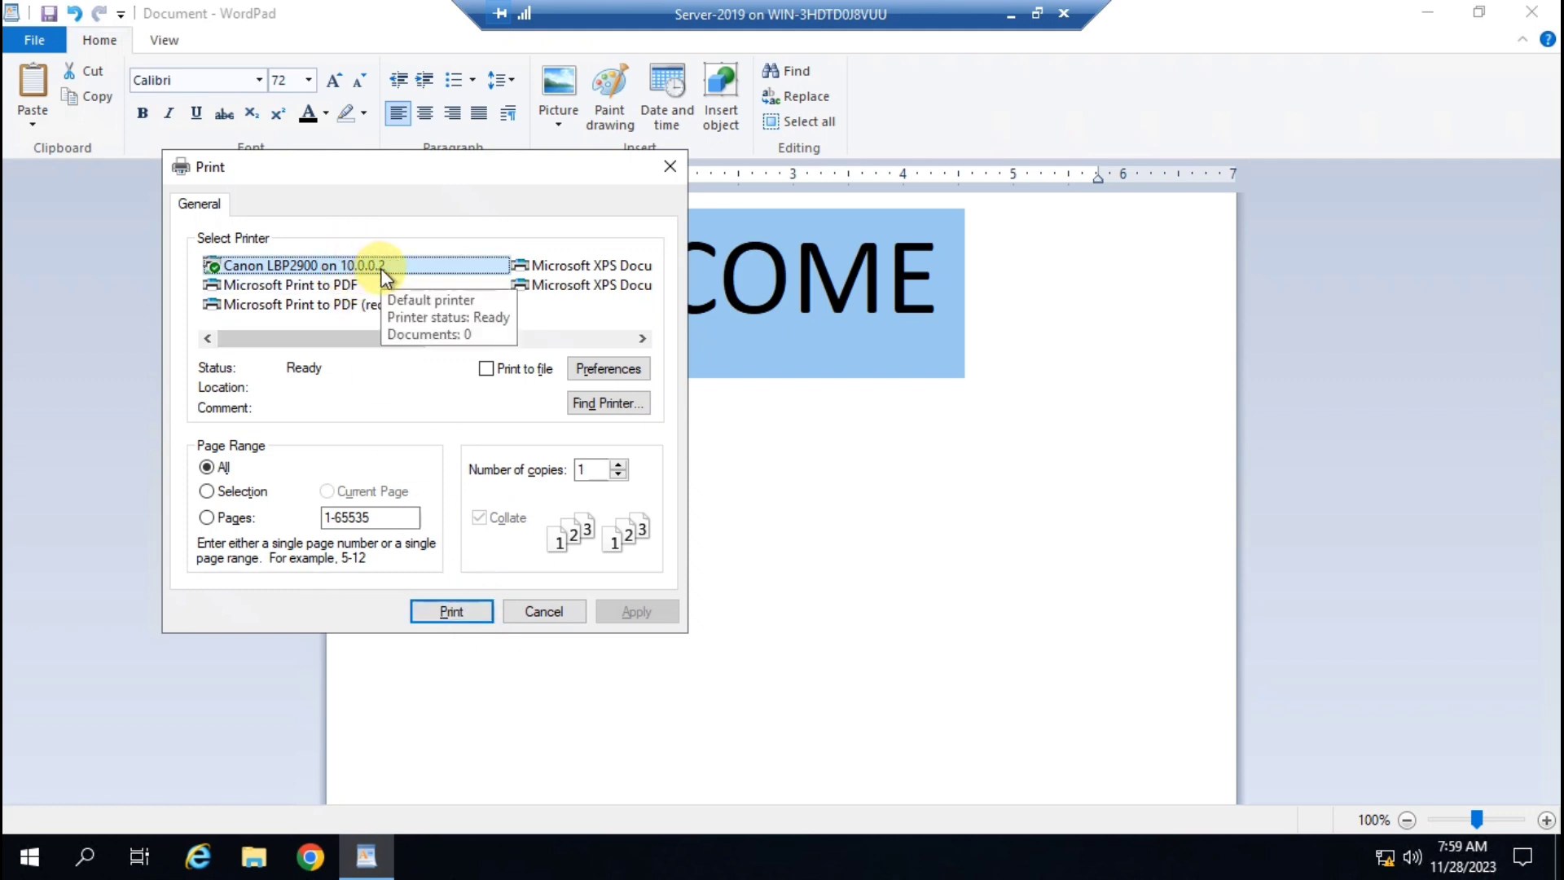
pyautogui.click(453, 611)
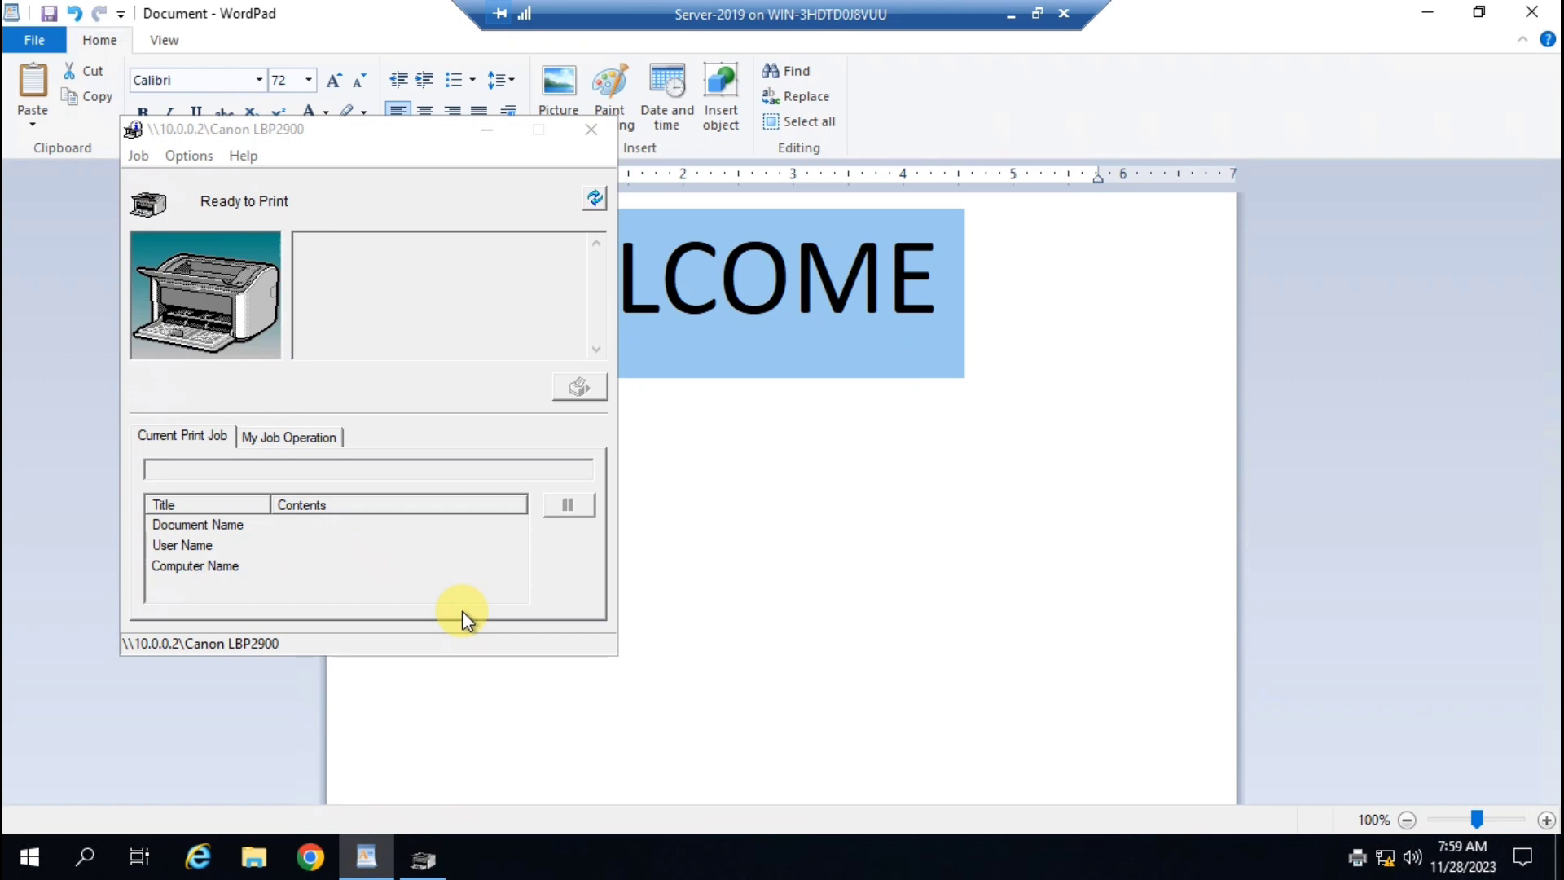
pyautogui.click(591, 130)
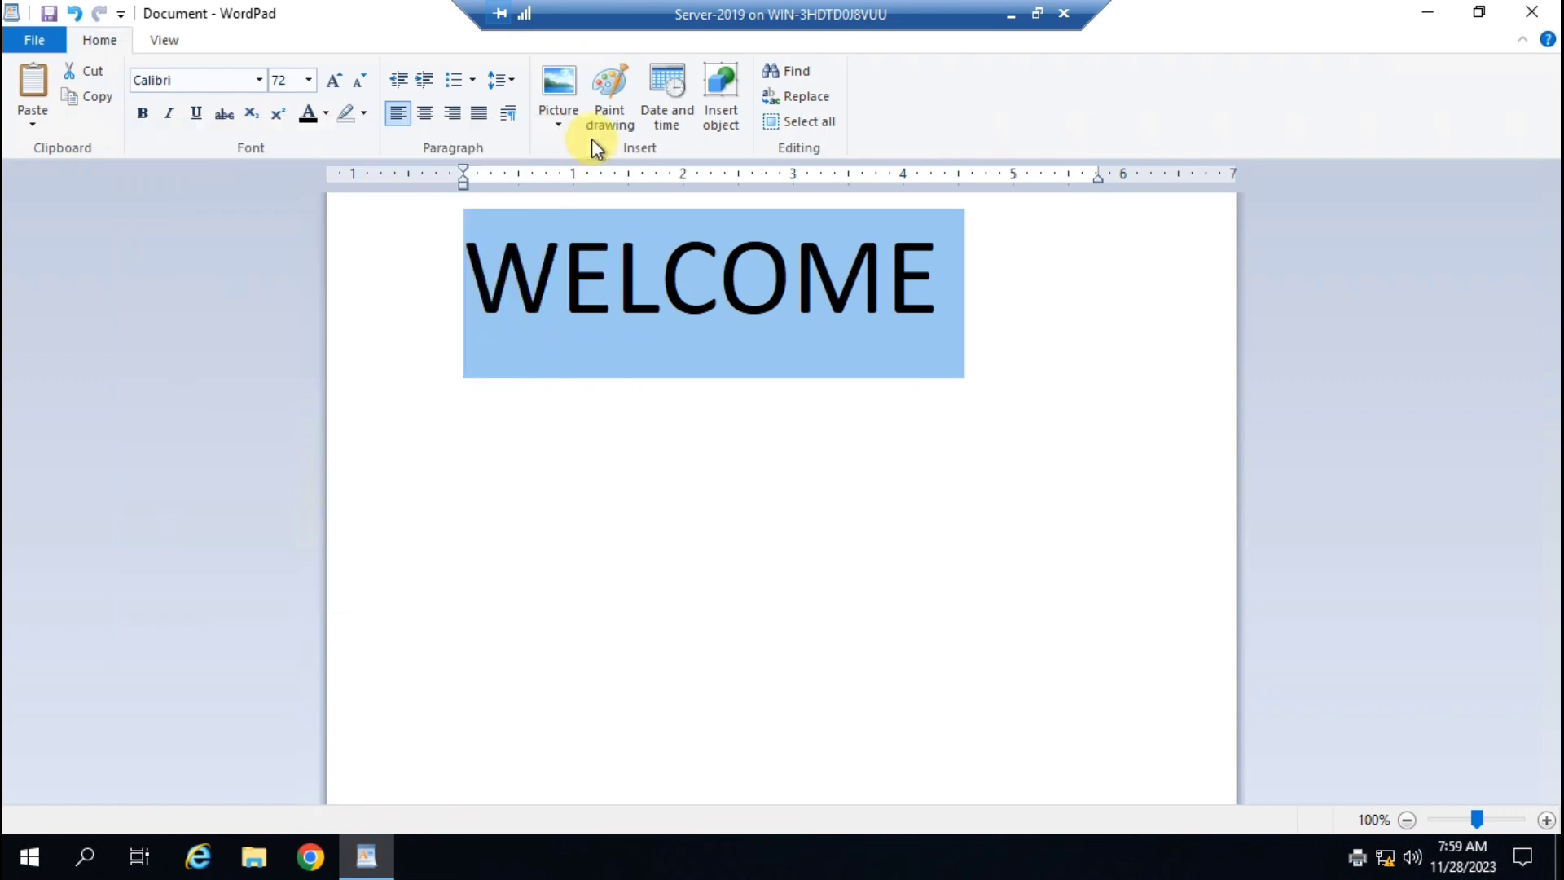
# Close WordPad without saving the document and minimize the remote session to return to the host desktop
pyautogui.click(1531, 12)
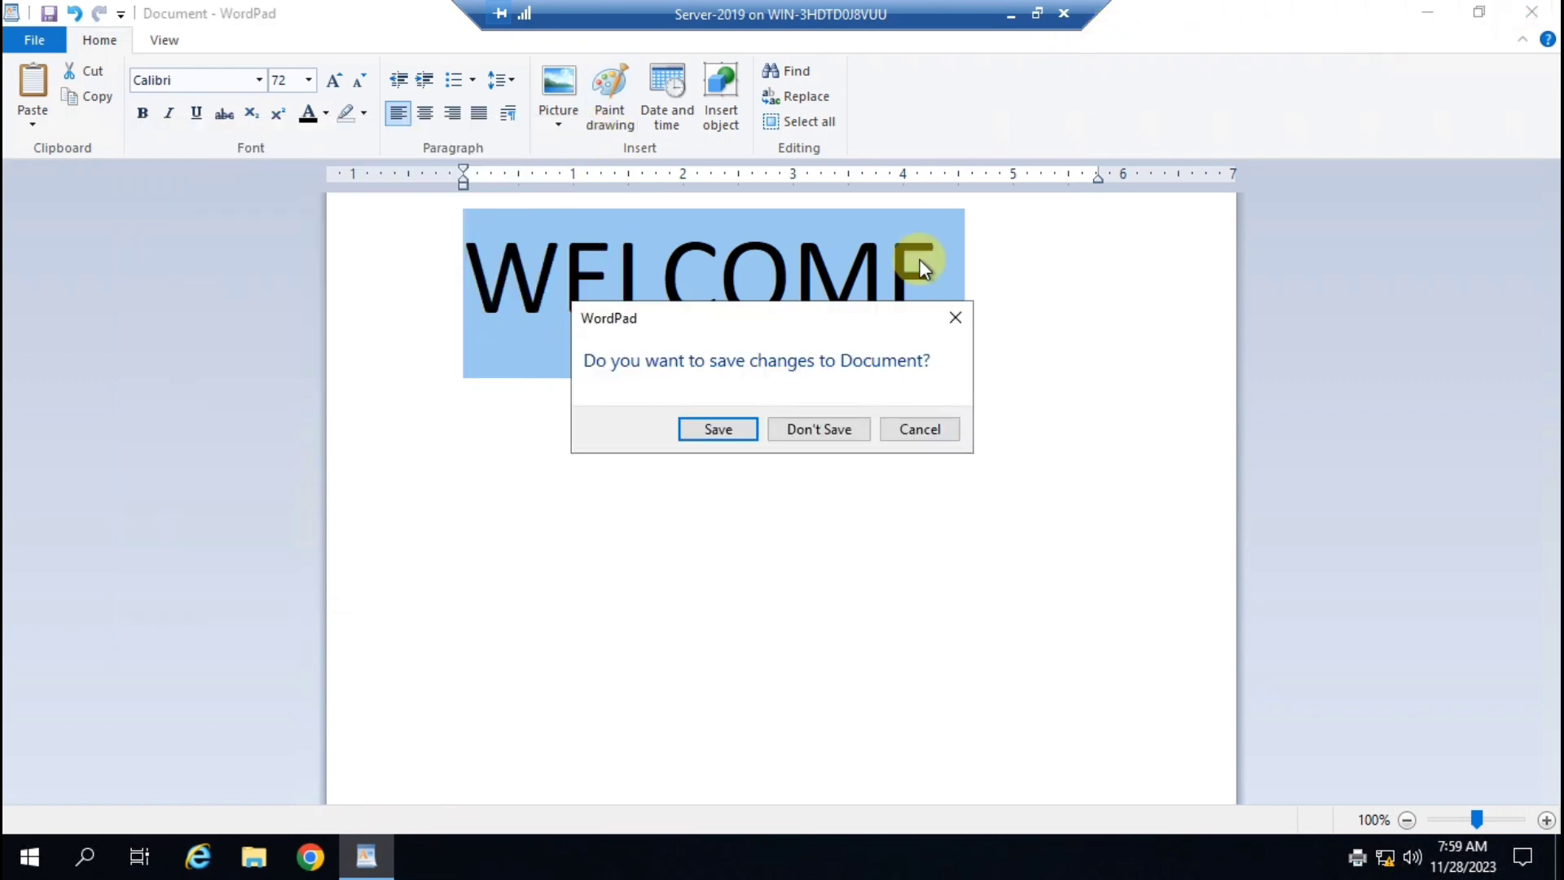
pyautogui.click(816, 428)
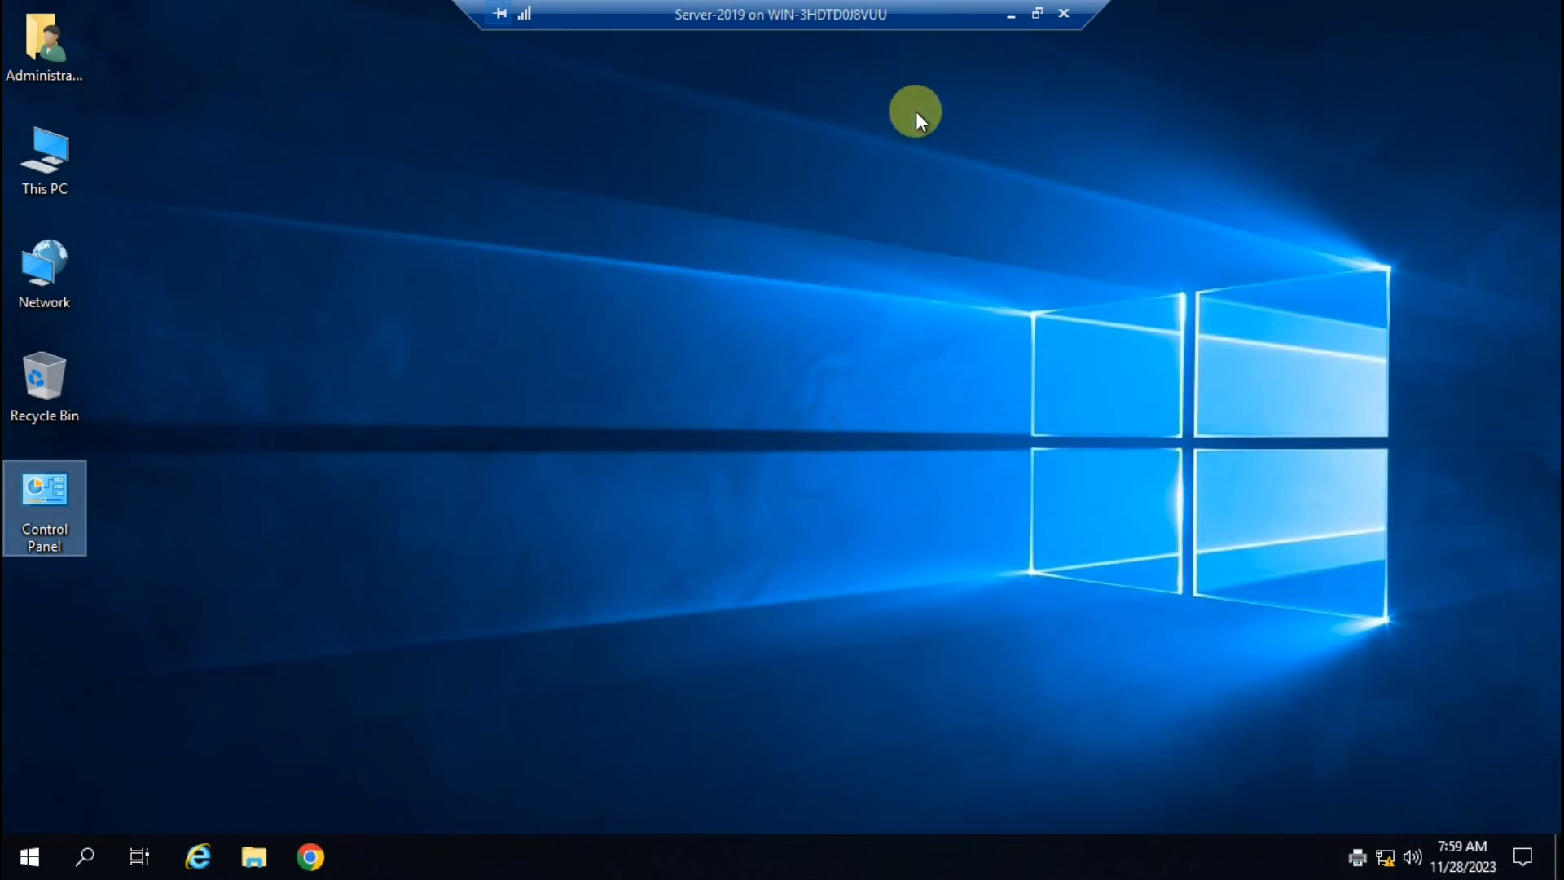
pyautogui.click(1012, 16)
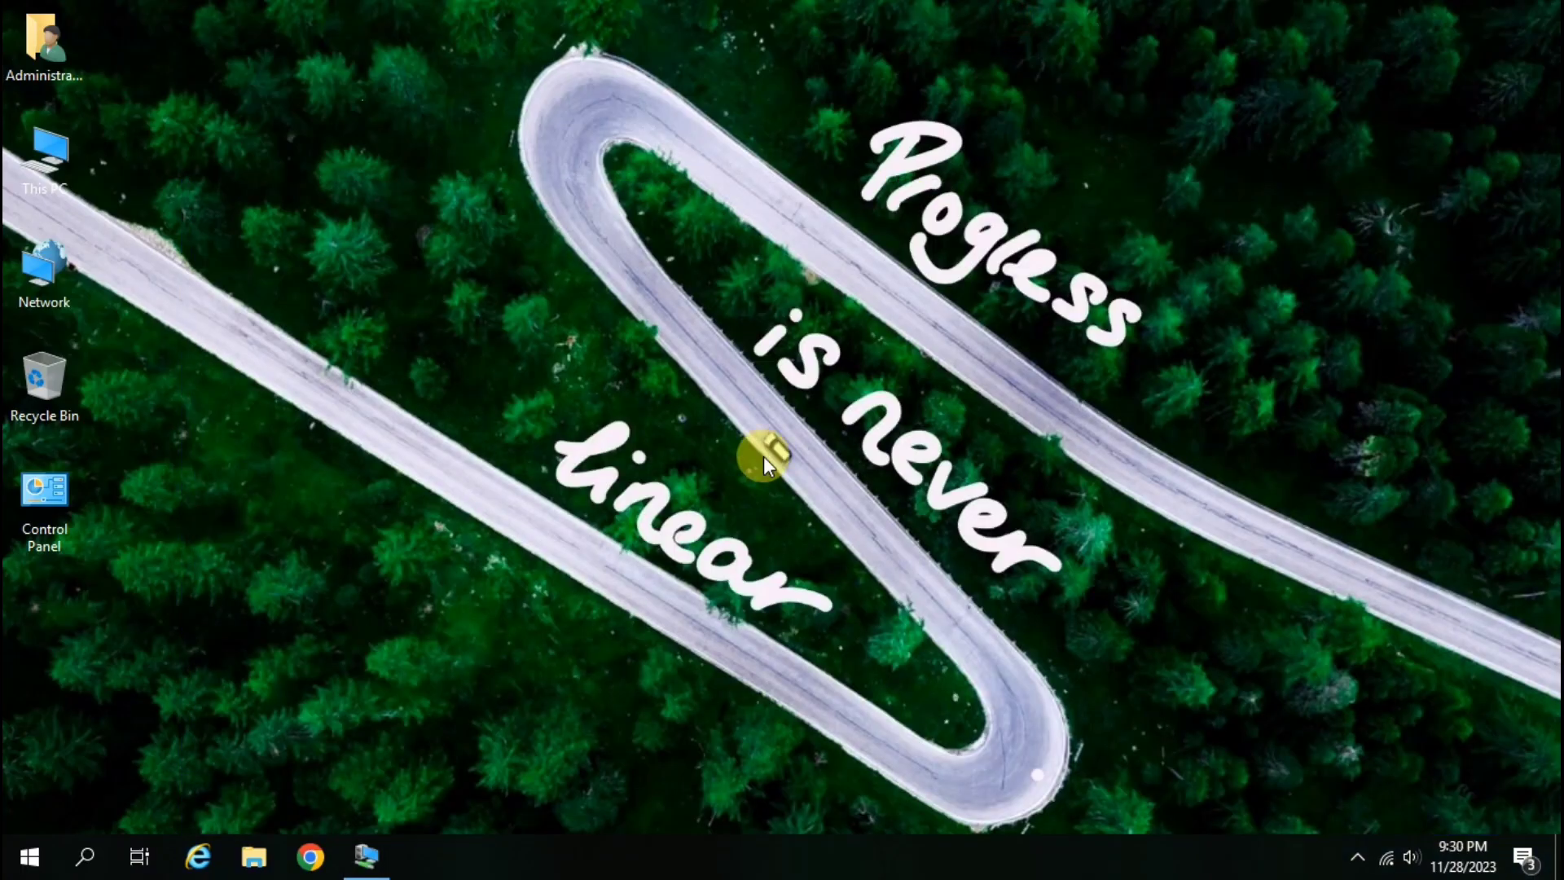